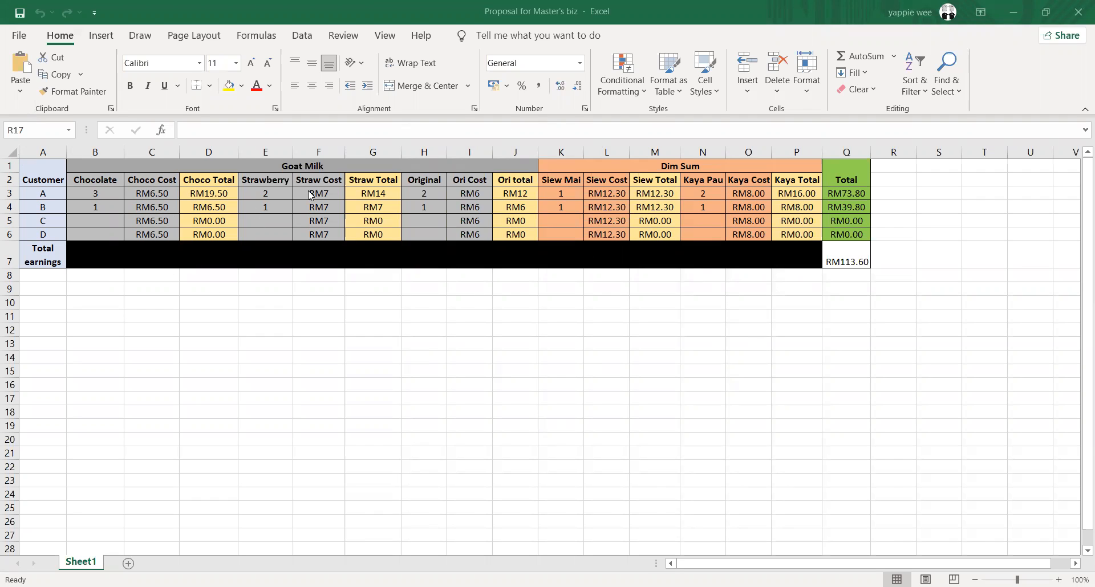
Examine the product column headers listed under Goat Milk and Dim Sum on Sheet1
{"action": "left_click", "coordinate": [610, 171]}
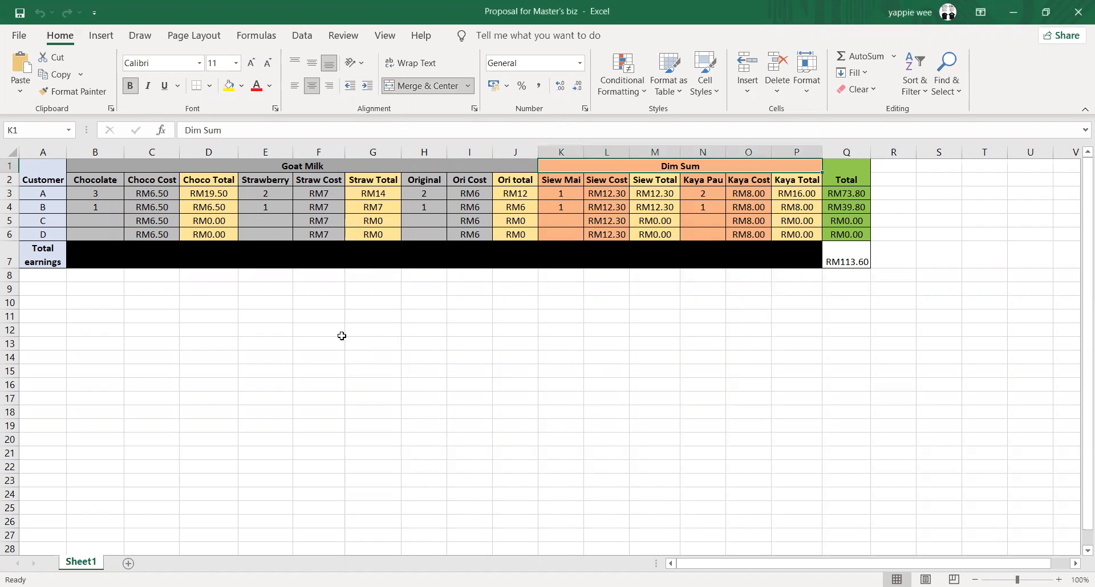
{"action": "left_click", "coordinate": [102, 182]}
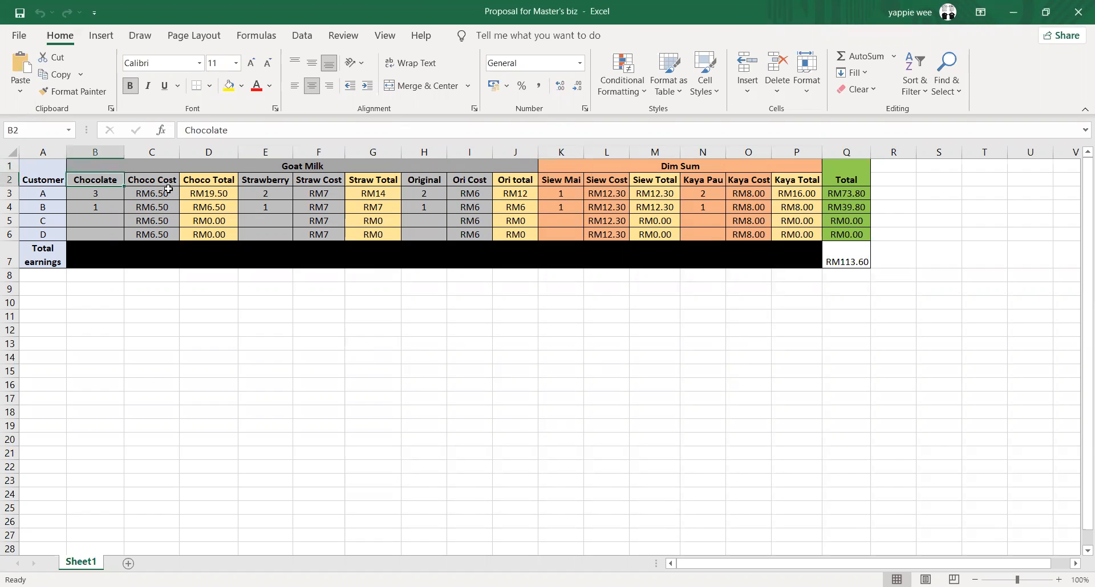
{"action": "left_click", "coordinate": [270, 181]}
{"action": "left_click", "coordinate": [436, 181]}
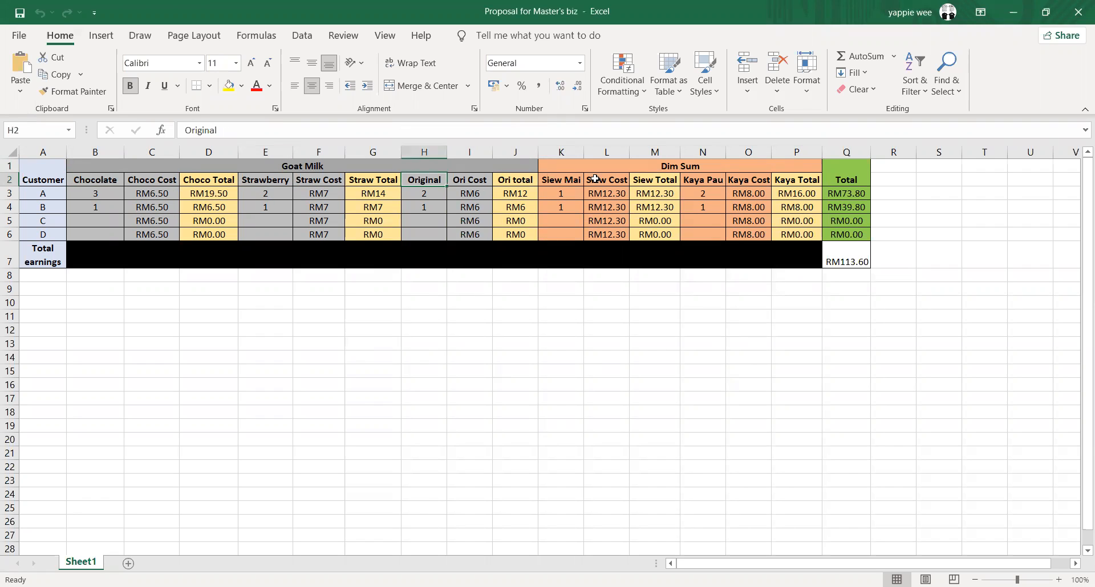
{"action": "left_click", "coordinate": [573, 181]}
{"action": "left_click", "coordinate": [691, 182]}
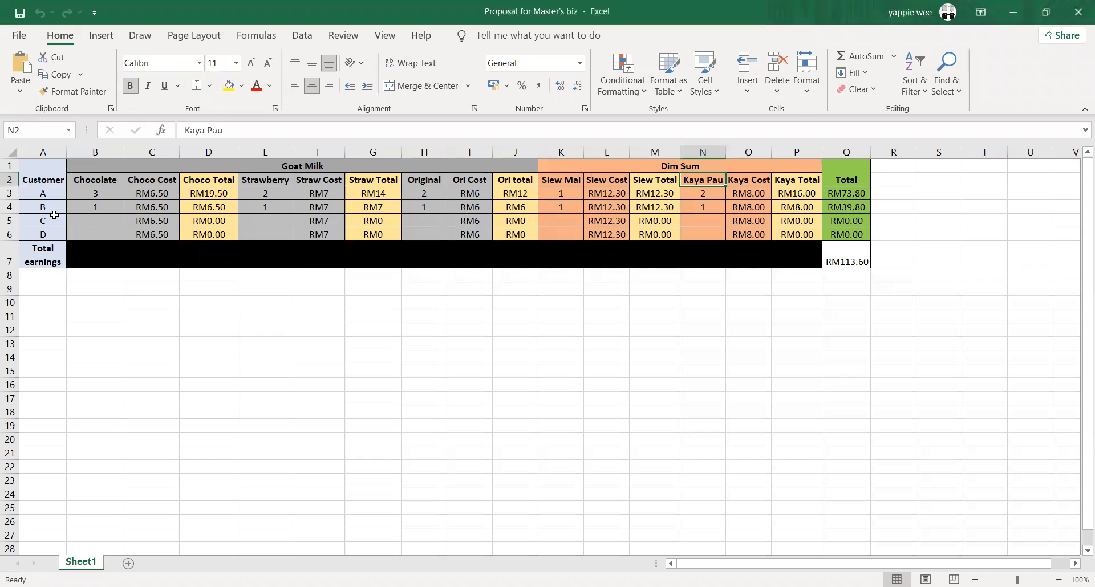
Enter customer C's goat milk order as 1 Chocolate and 1 Strawberry in row 5
{"action": "left_click", "coordinate": [84, 216]}
{"action": "type", "text": "1"}
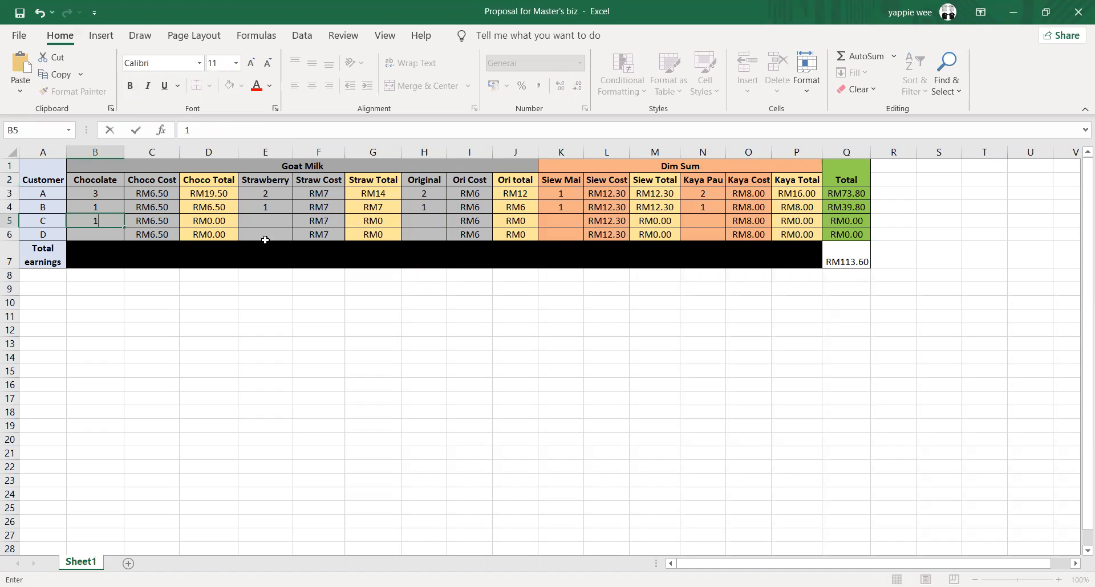
{"action": "left_click", "coordinate": [268, 220]}
{"action": "type", "text": "1"}
{"action": "left_click", "coordinate": [411, 222]}
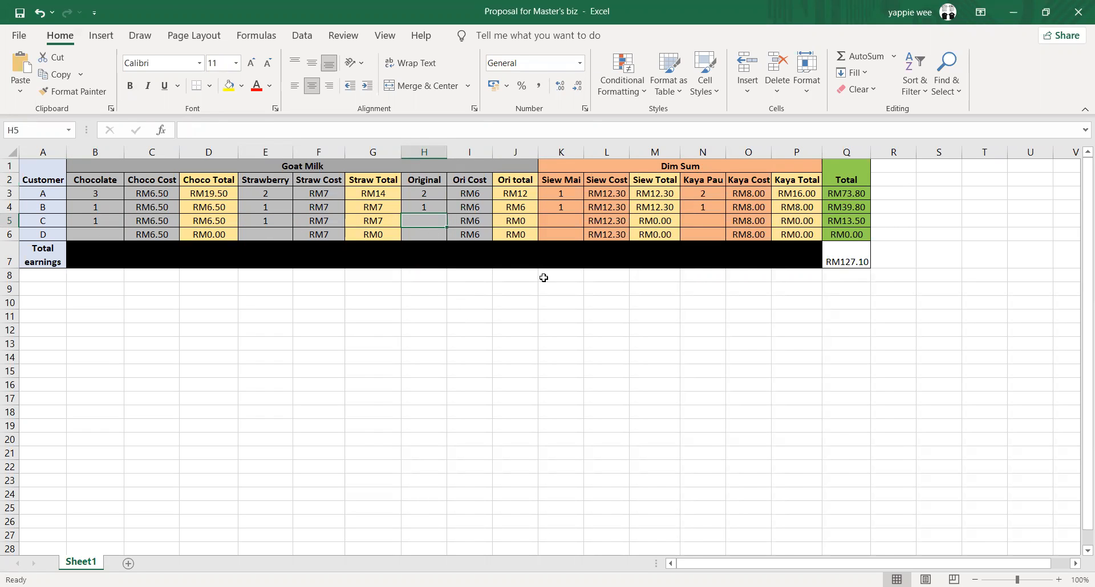
Enter customer C's dim sum order as 3 Siew Mai and 4 Kaya Pau, and check the row's total formula
{"action": "left_click", "coordinate": [572, 223]}
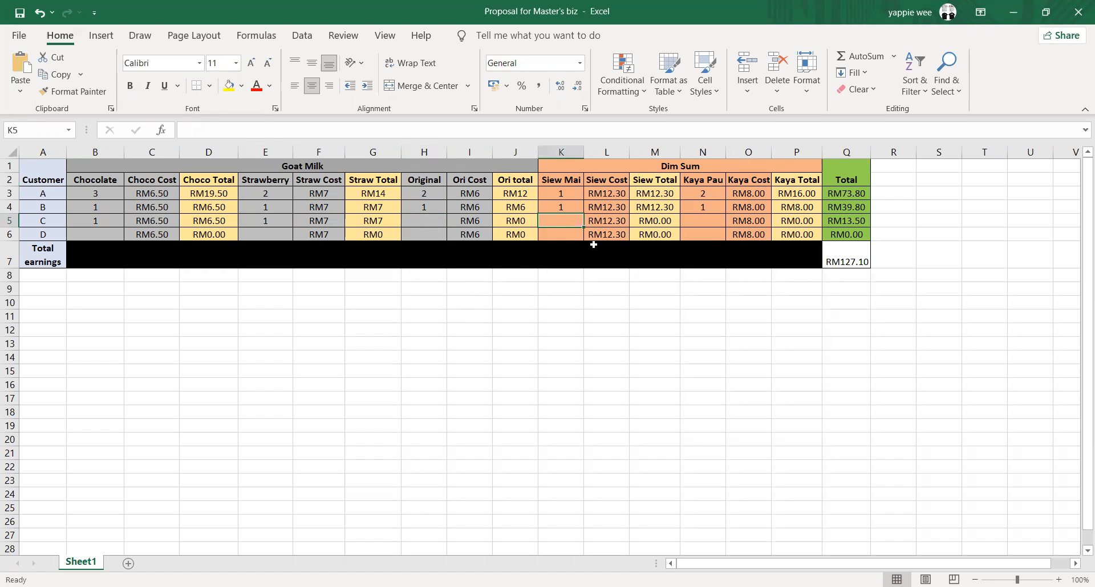
{"action": "type", "text": "3"}
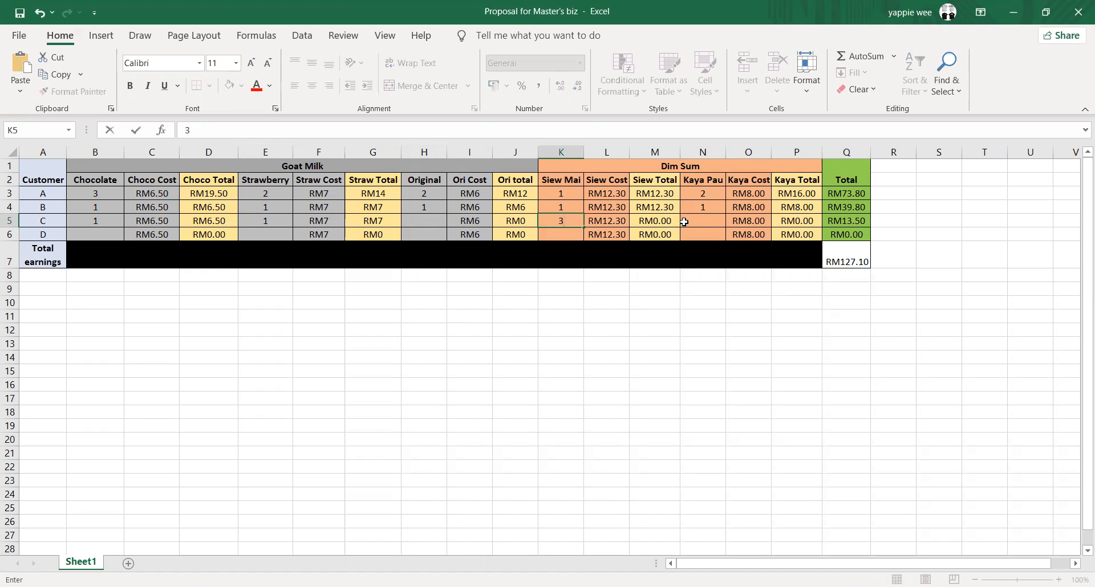
{"action": "left_click", "coordinate": [690, 222]}
{"action": "type", "text": "4"}
{"action": "left_click", "coordinate": [746, 345]}
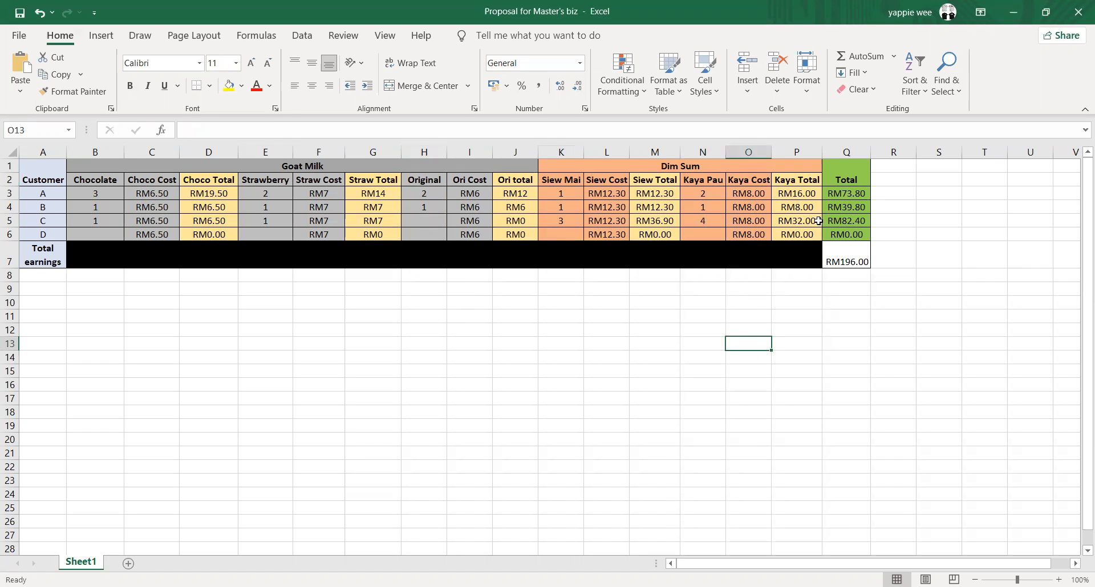
{"action": "left_click", "coordinate": [850, 224]}
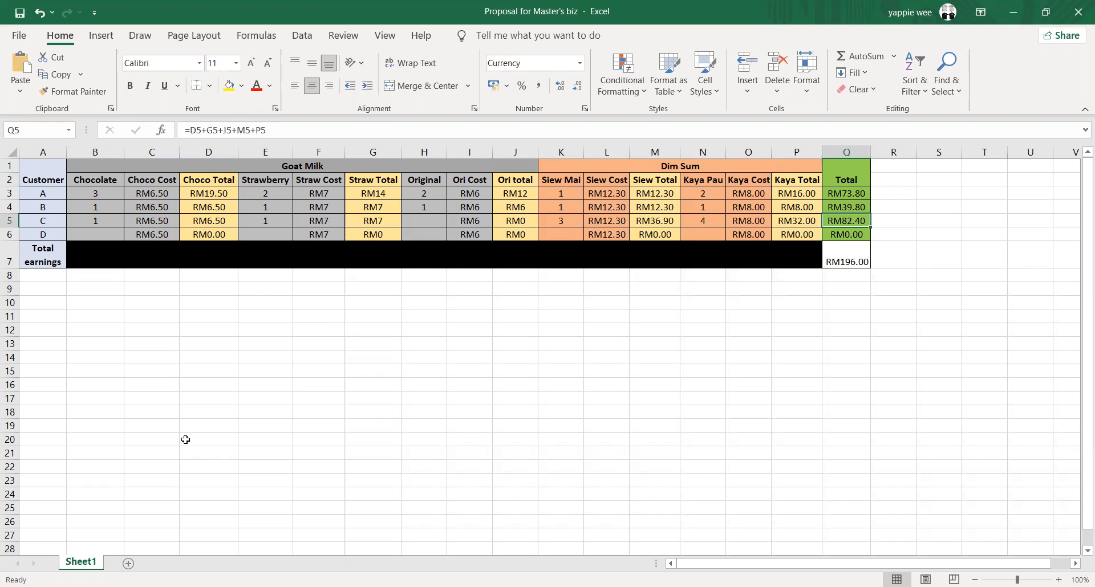
Add a new sheet and copy the header rows A1:P2 from Sheet1 to its cell A1
{"action": "left_click", "coordinate": [128, 563]}
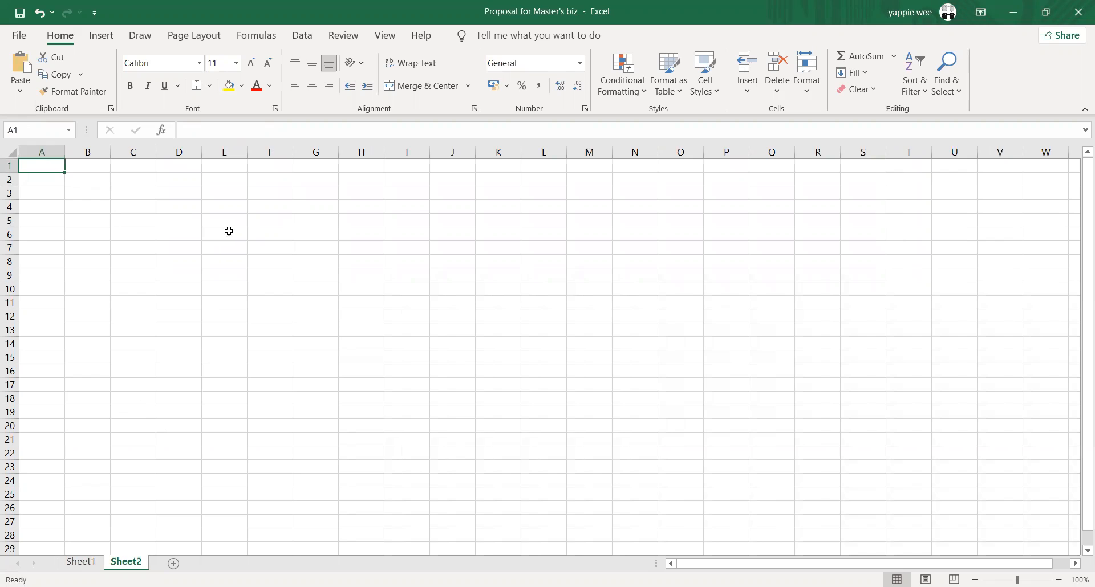
{"action": "left_click", "coordinate": [80, 563]}
{"action": "left_click_drag", "start_coordinate": [46, 174], "coordinate": [784, 179]}
{"action": "key", "text": "ctrl+c"}
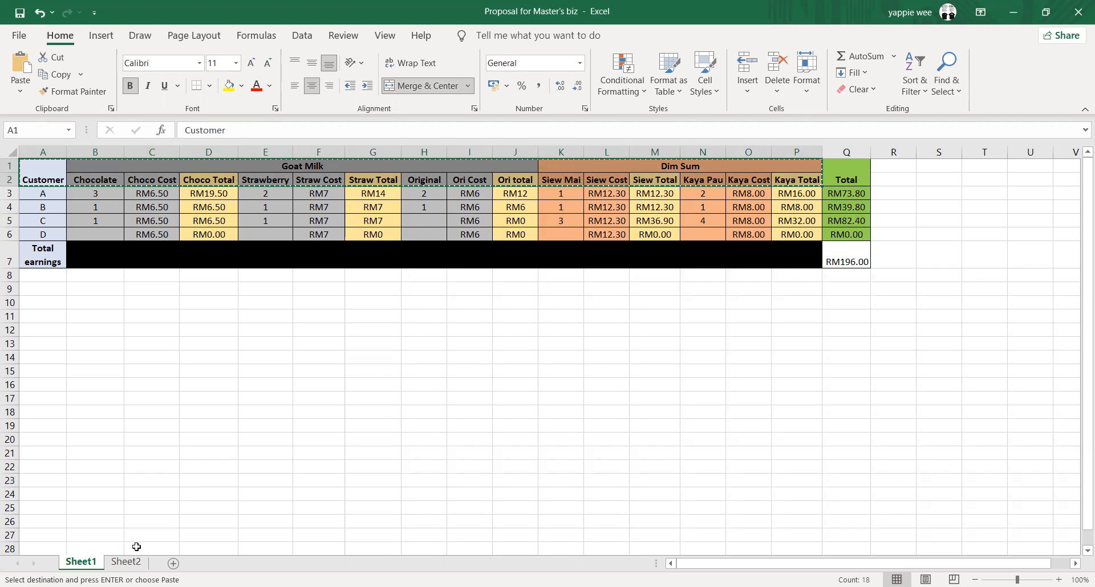
{"action": "left_click", "coordinate": [126, 561]}
{"action": "key", "text": "ctrl+v"}
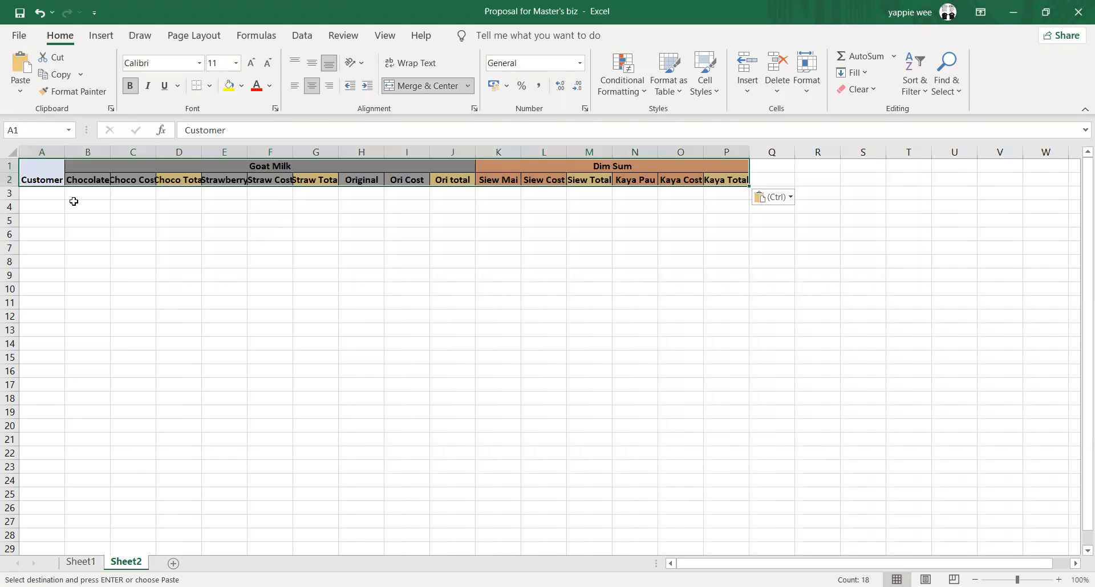
Widen the chocolate columns on Sheet2 and clear the header labels in E2:P2
{"action": "left_click", "coordinate": [86, 206]}
{"action": "left_click_drag", "start_coordinate": [111, 154], "coordinate": [212, 152]}
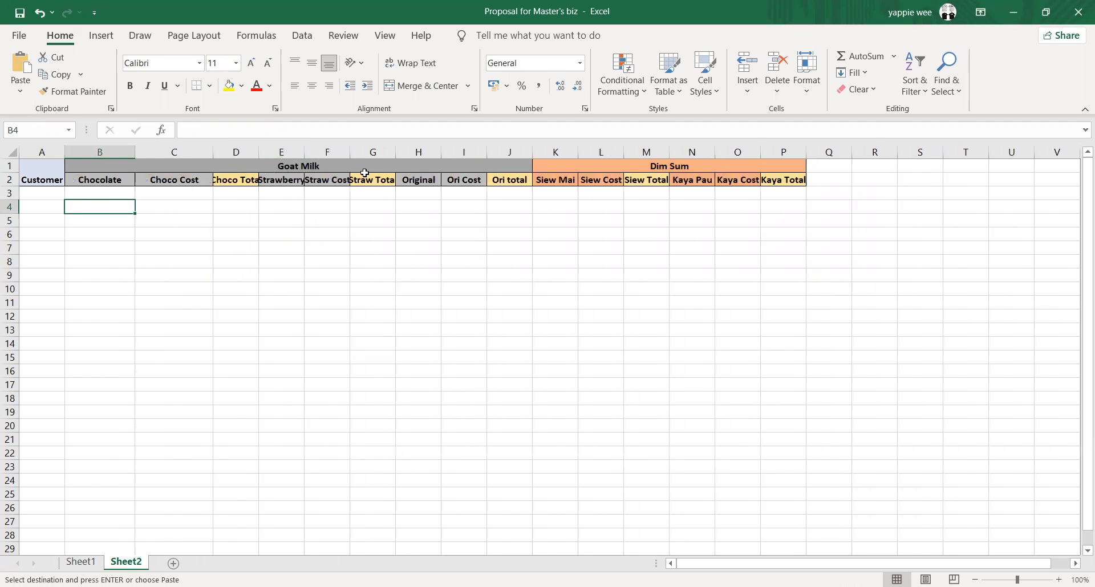
{"action": "left_click_drag", "start_coordinate": [296, 180], "coordinate": [843, 180]}
{"action": "key", "text": "Delete"}
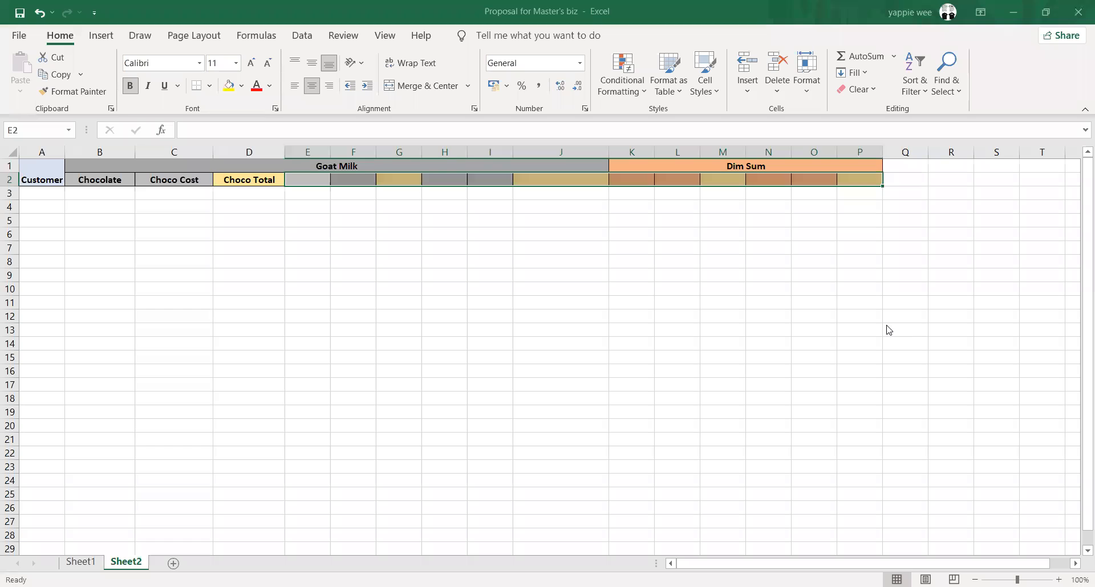
{"action": "left_click", "coordinate": [557, 231]}
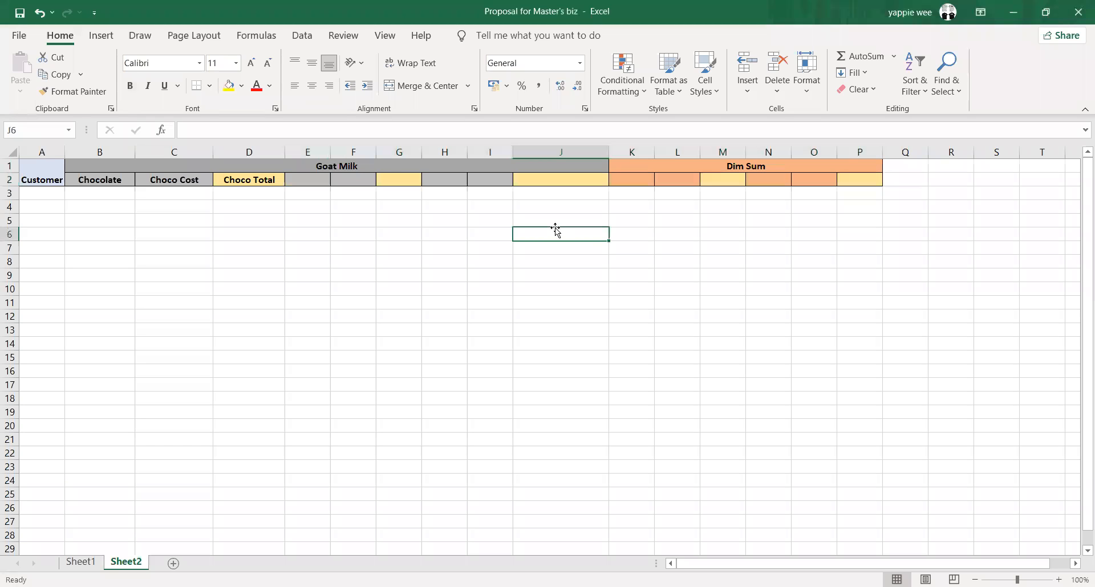
Widen the Customer column and enter three customer names in cells A3 to A5
{"action": "left_click", "coordinate": [45, 181]}
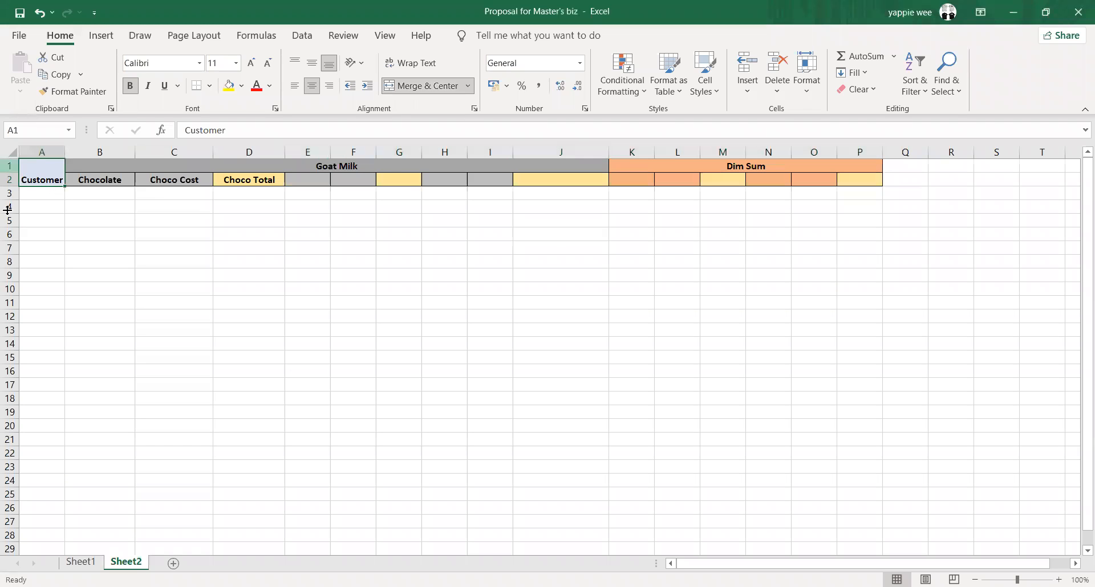
{"action": "left_click", "coordinate": [48, 193]}
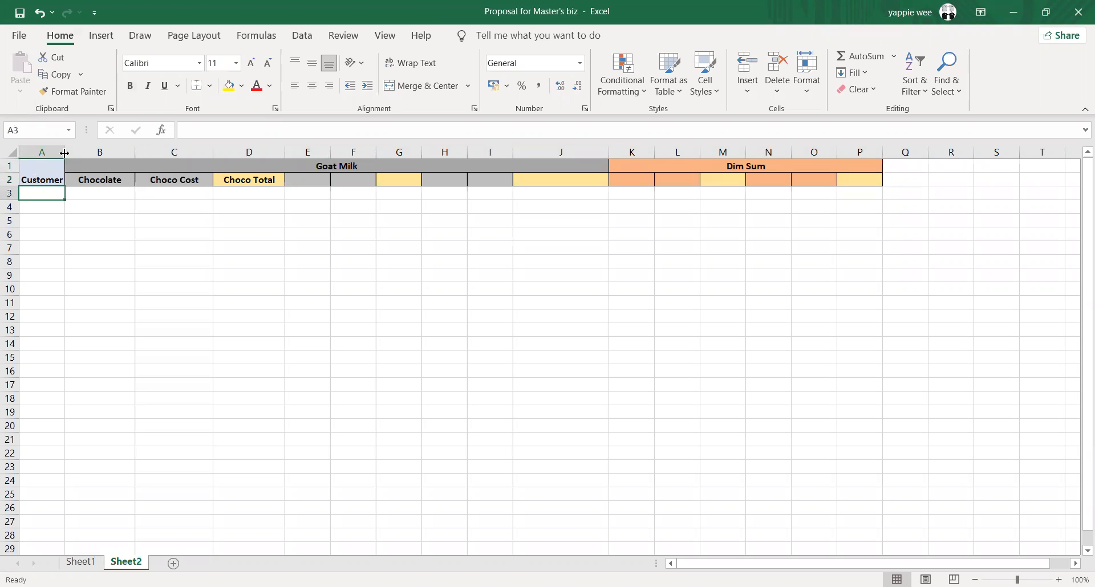
{"action": "left_click_drag", "start_coordinate": [65, 153], "coordinate": [82, 153]}
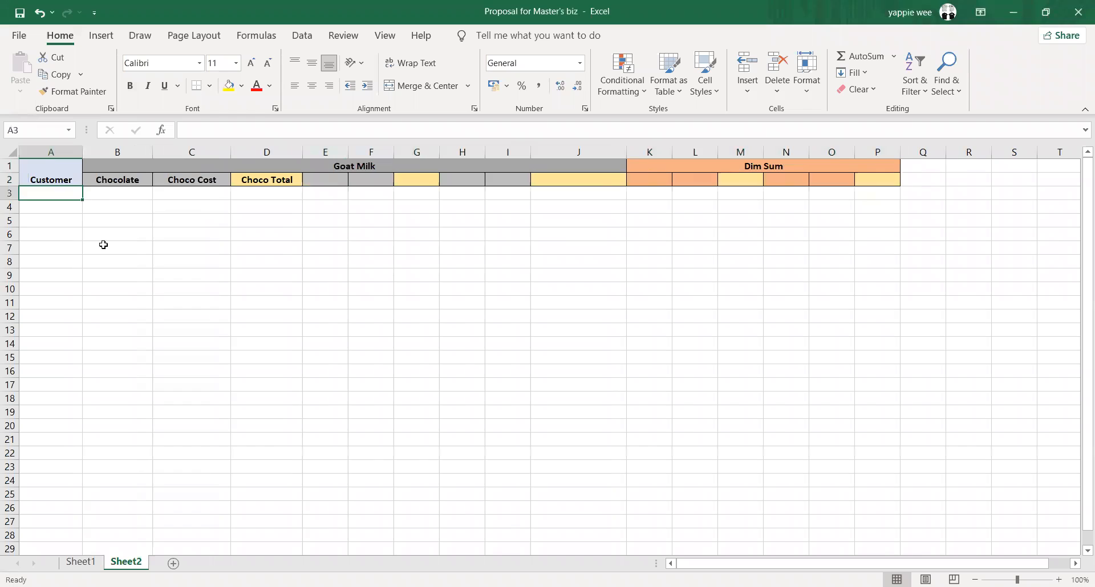
{"action": "type", "text": "ALi"}
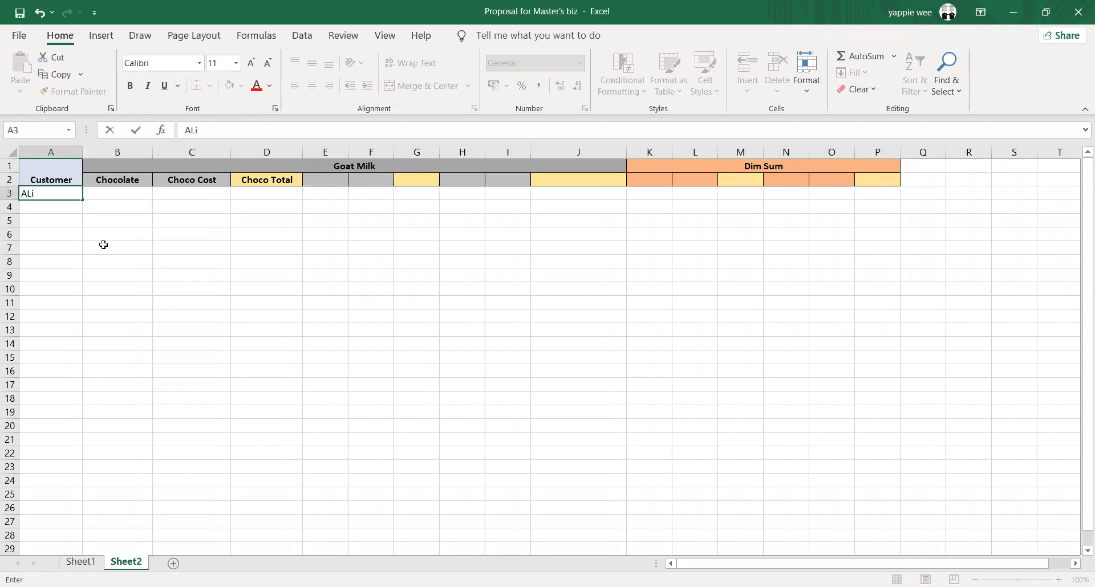
{"action": "key", "text": "Tab"}
{"action": "key", "text": "Return"}
{"action": "type", "text": "Muthu"}
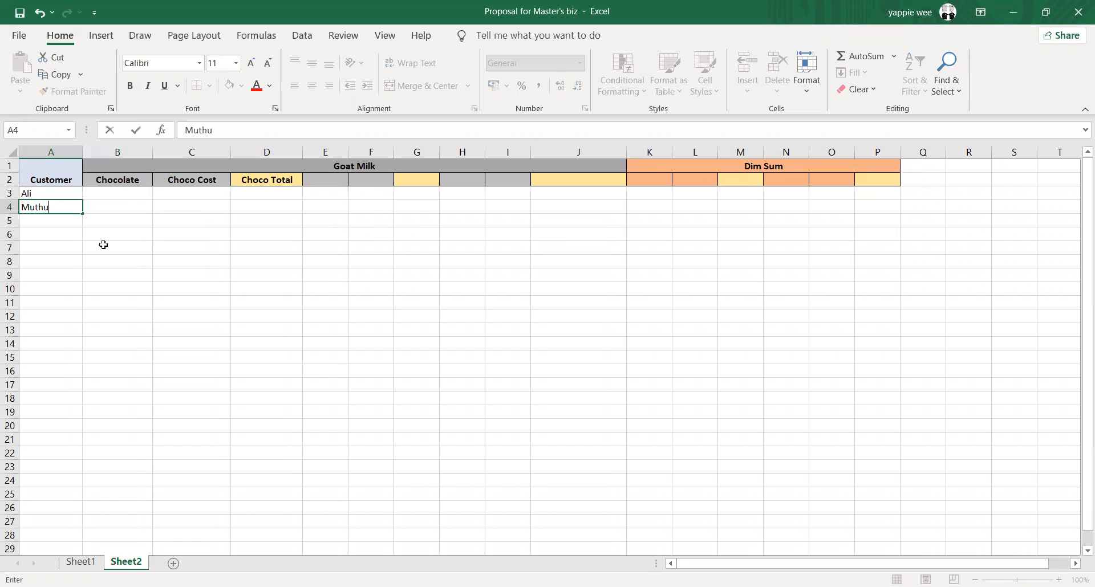
{"action": "key", "text": "Return"}
{"action": "type", "text": "Ah Gao"}
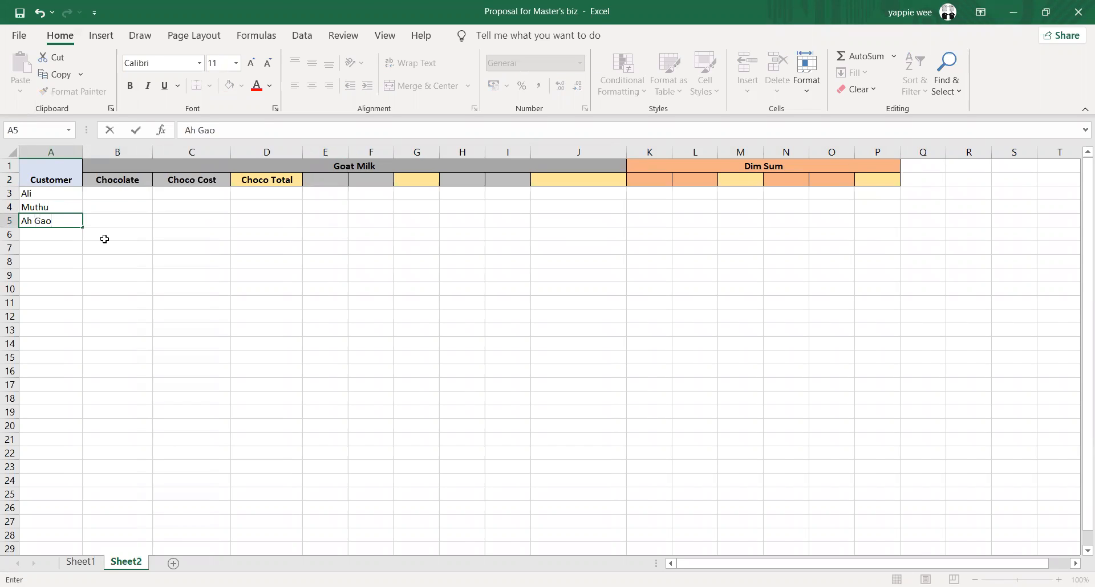
{"action": "left_click", "coordinate": [134, 195]}
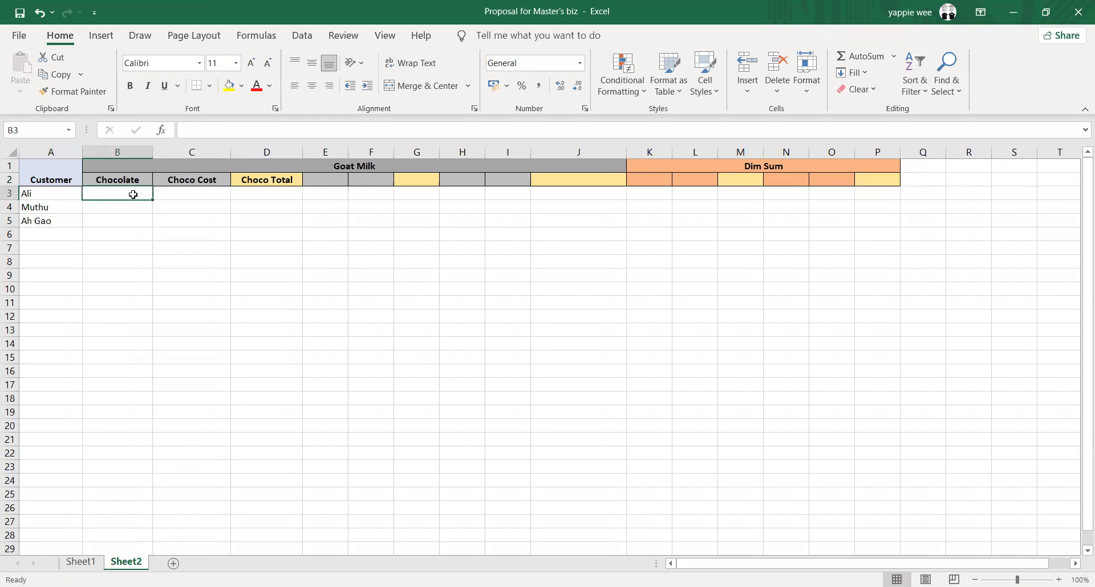
{"action": "left_click", "coordinate": [146, 288]}
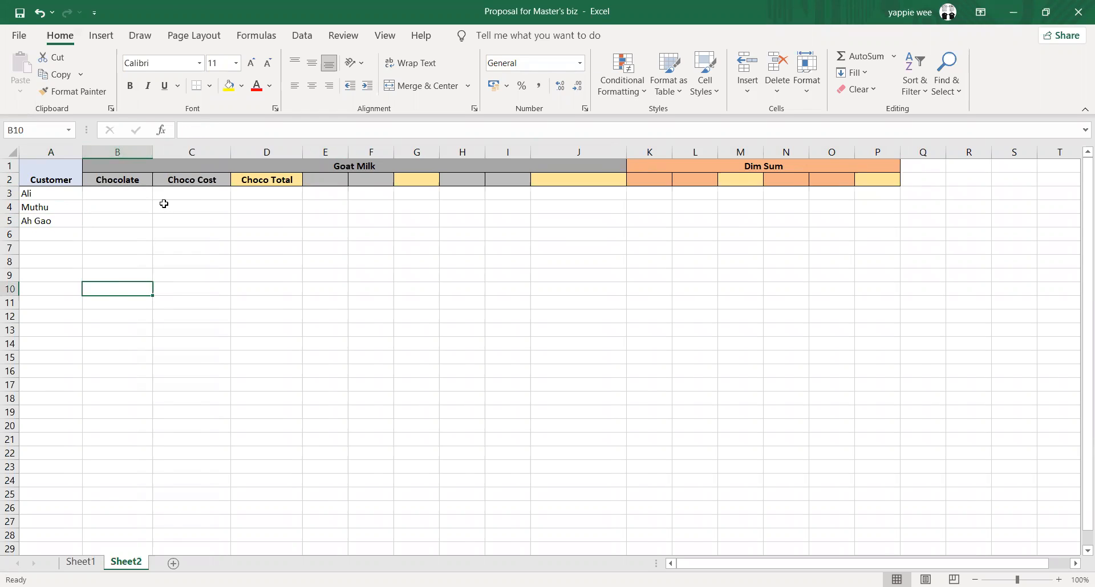
{"action": "left_click", "coordinate": [131, 181]}
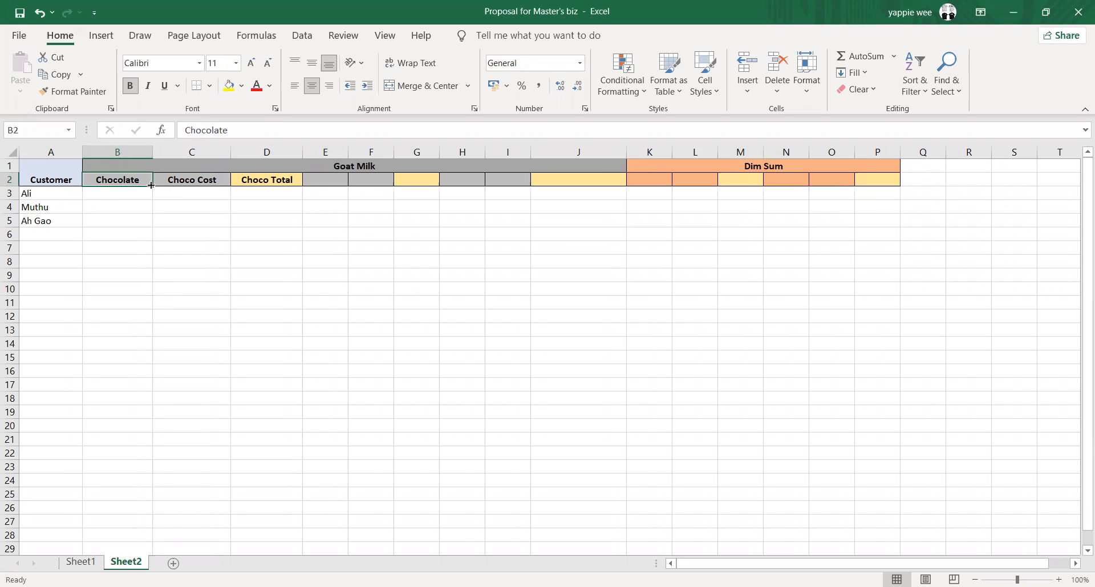
{"action": "left_click", "coordinate": [386, 163]}
{"action": "left_click", "coordinate": [117, 181]}
{"action": "left_click", "coordinate": [189, 177]}
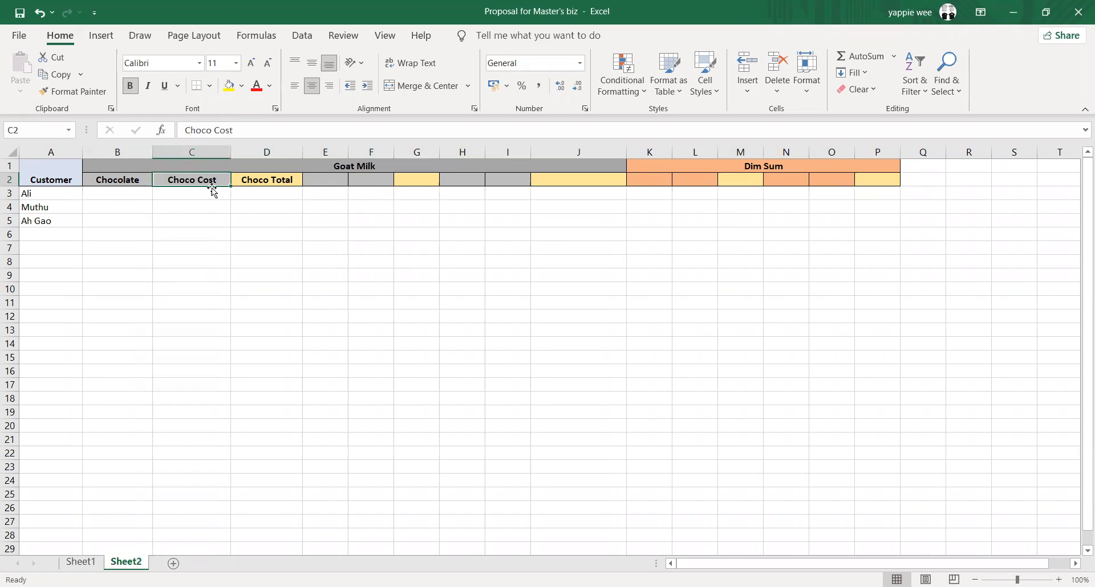
Enter a Choco Cost of RM6 for the first customer in cell C3
{"action": "left_click", "coordinate": [179, 194]}
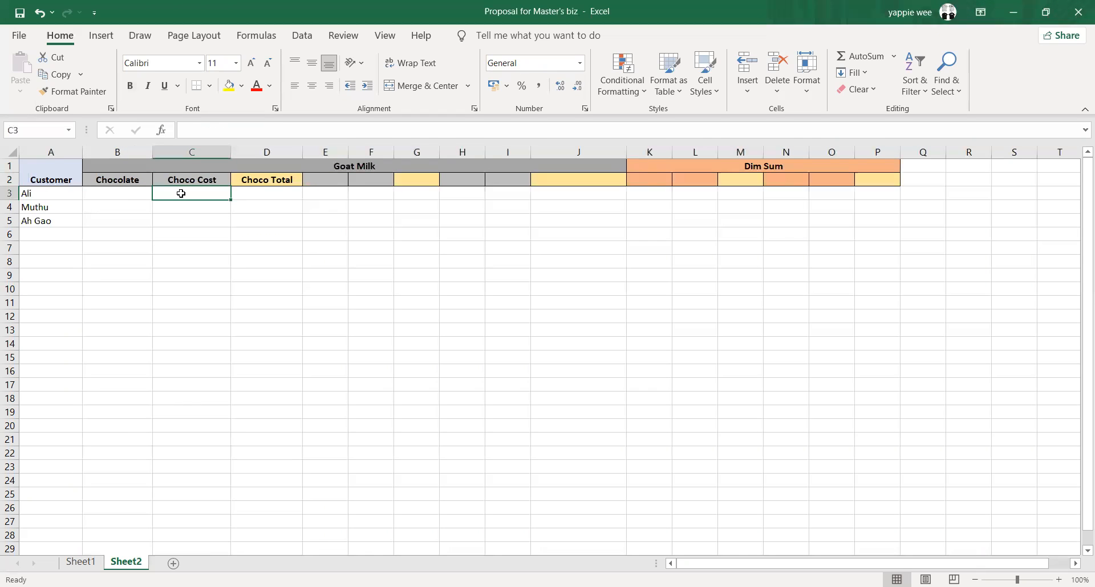
{"action": "type", "text": "RM6"}
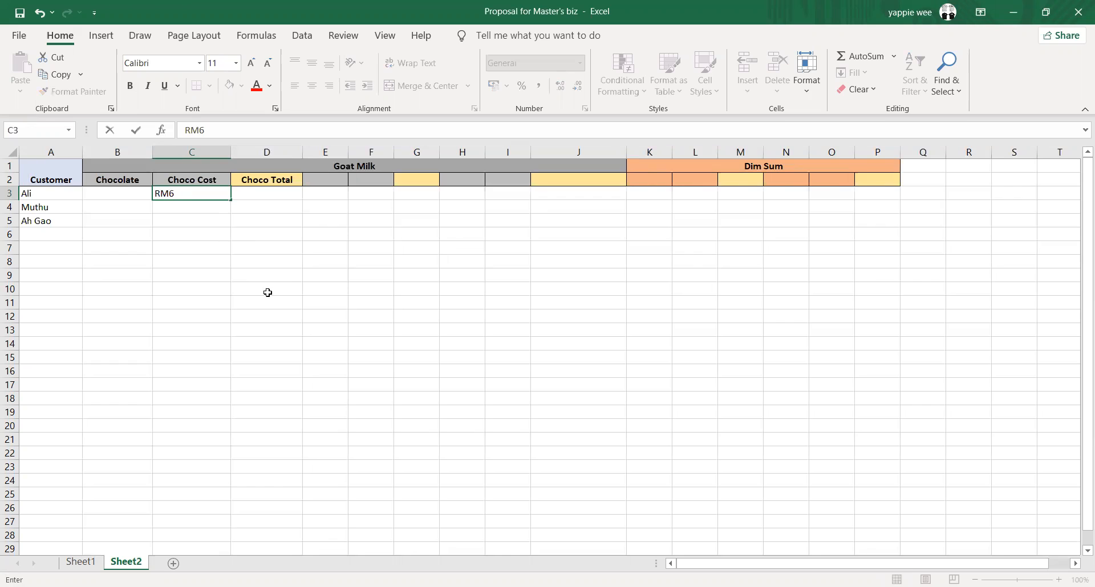
{"action": "left_click", "coordinate": [268, 292]}
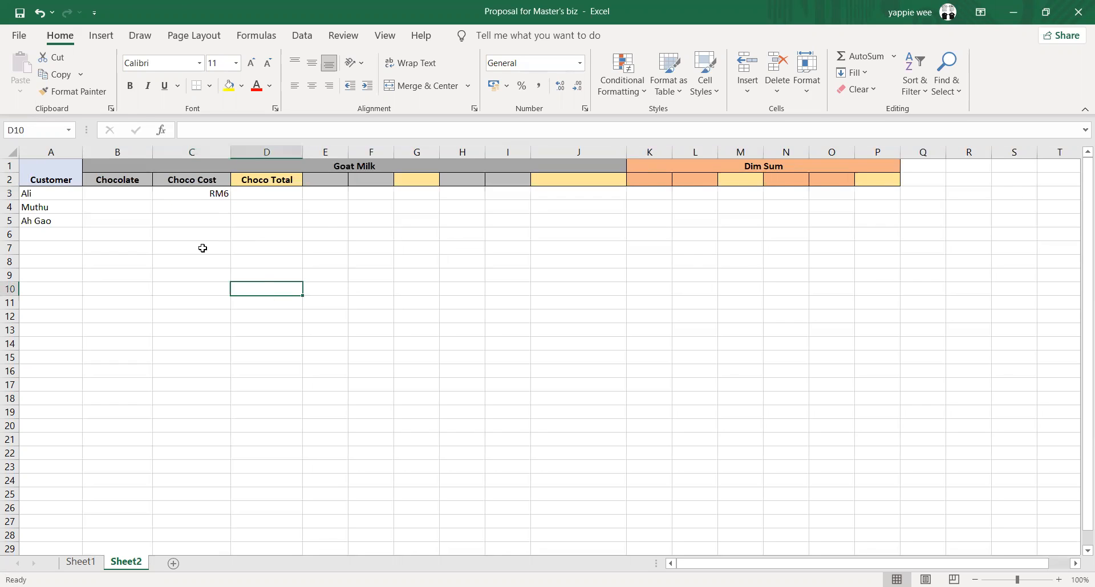
{"action": "left_click", "coordinate": [132, 193]}
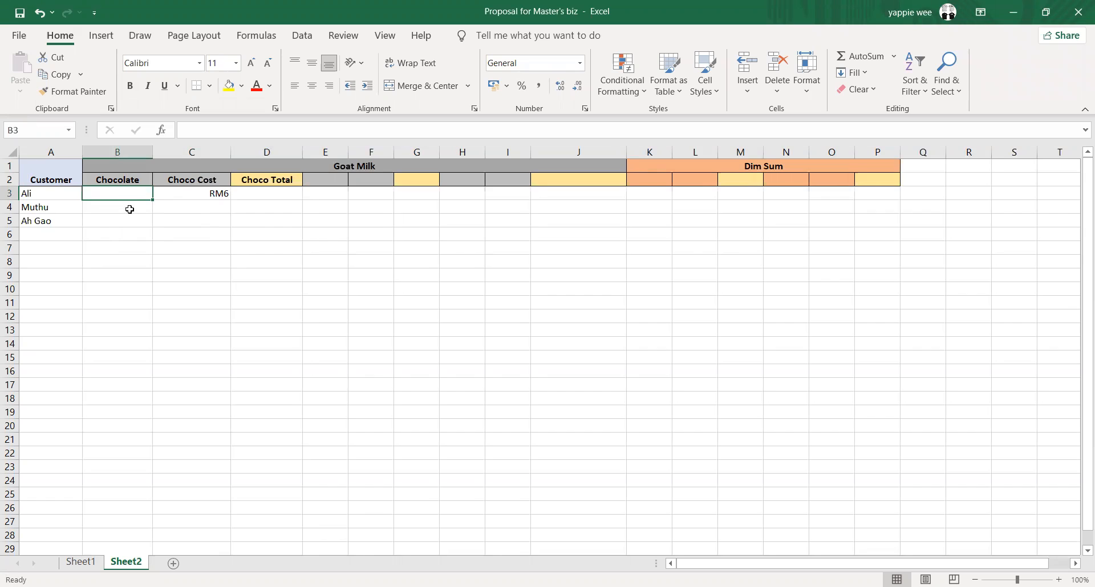
{"action": "left_click", "coordinate": [185, 192]}
{"action": "left_click", "coordinate": [285, 190]}
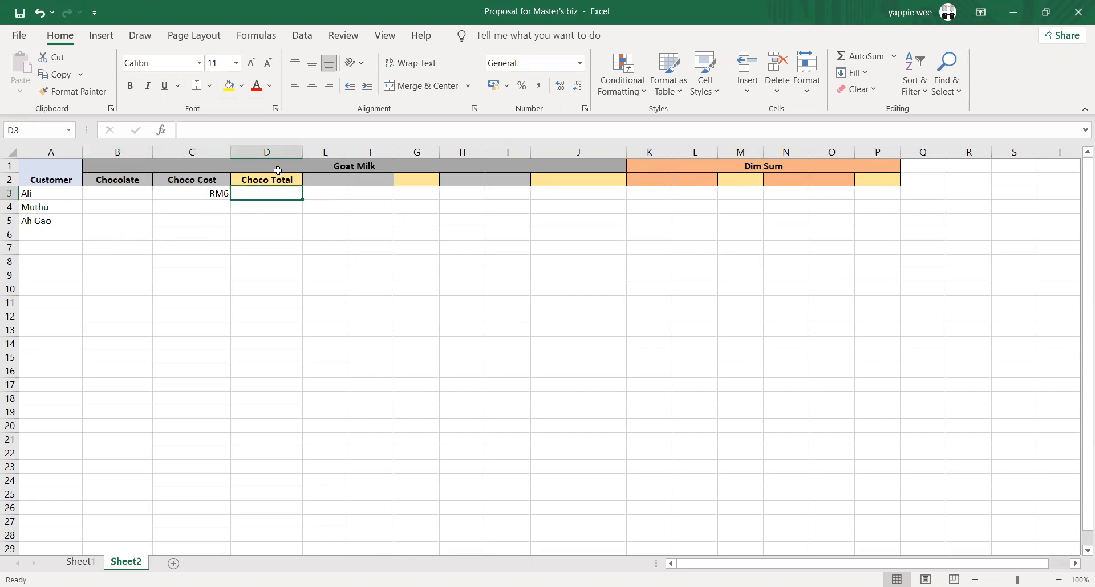
{"action": "left_click", "coordinate": [279, 222]}
{"action": "left_click", "coordinate": [265, 194]}
Enter a Chocolate quantity of 2 for the first customer in B3 and select the Choco Total cell D3
{"action": "left_click", "coordinate": [131, 199]}
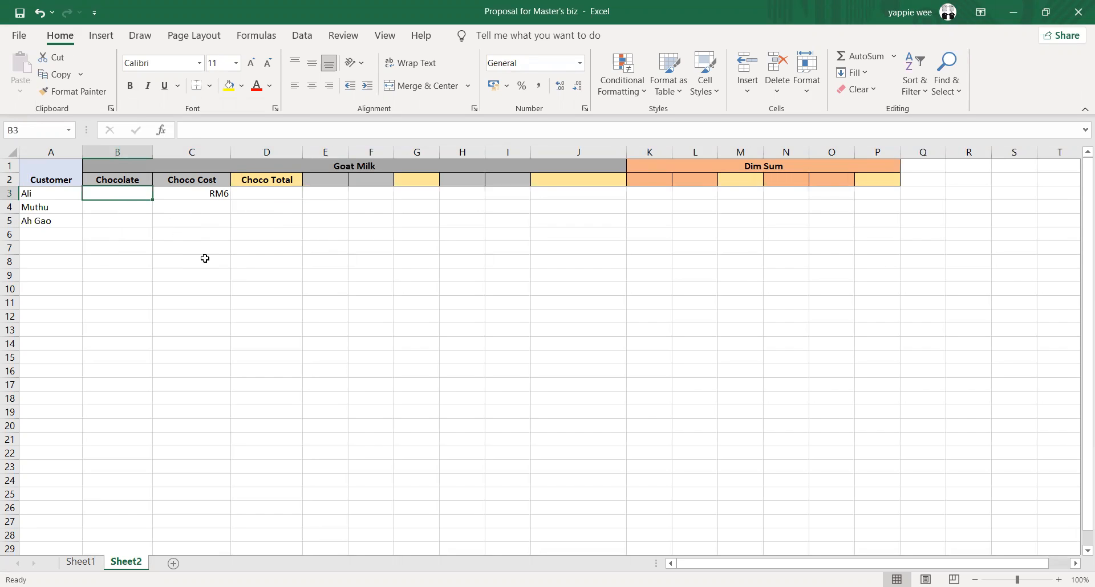
{"action": "type", "text": "2"}
{"action": "left_click", "coordinate": [212, 222]}
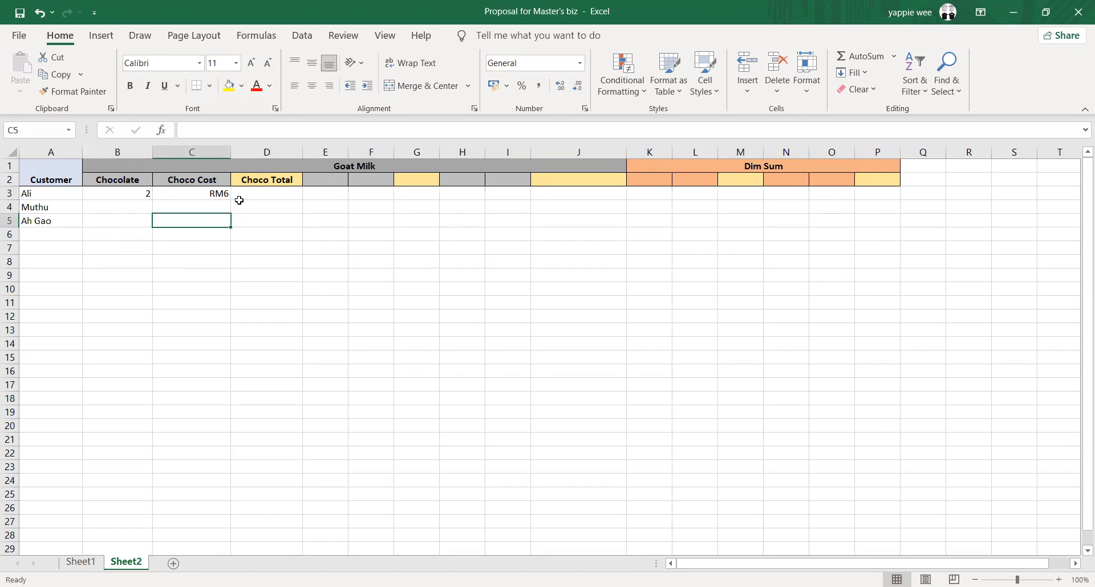
{"action": "left_click", "coordinate": [209, 195]}
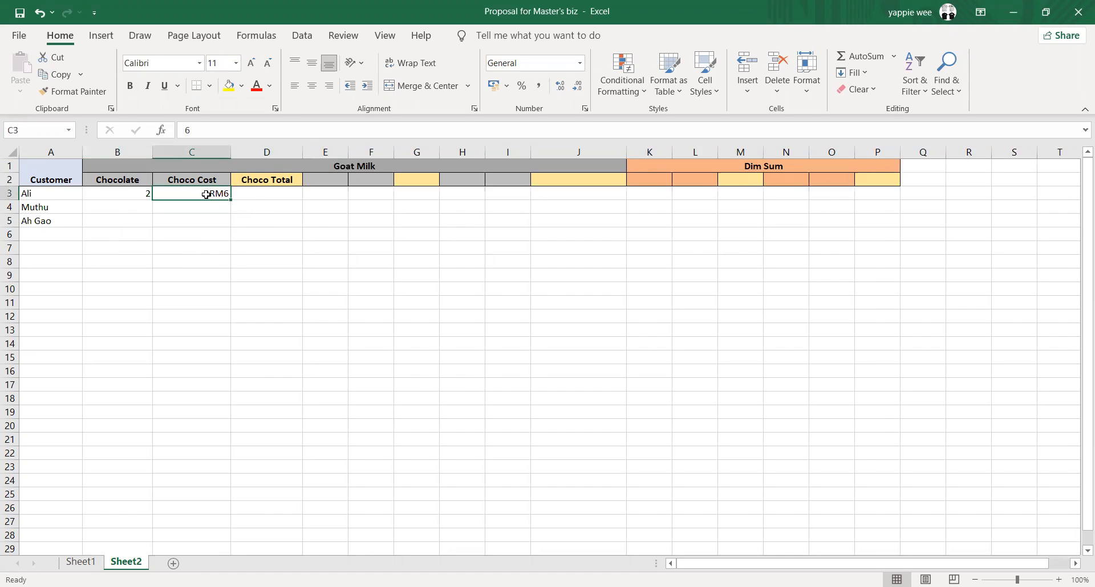
{"action": "left_click", "coordinate": [277, 195]}
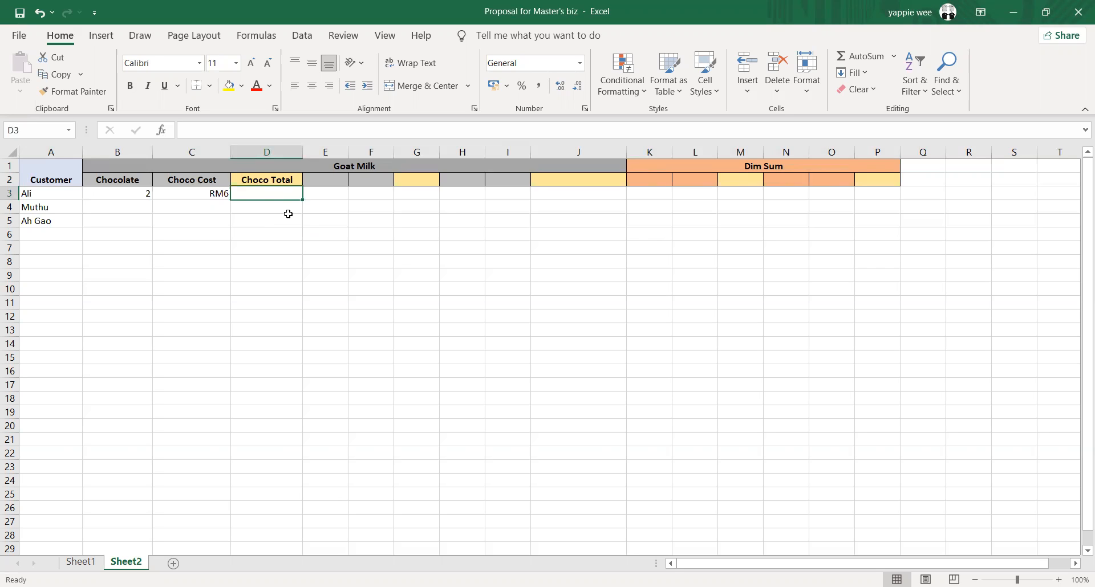
Calculate the first customer's Choco Total in D3 with the formula =B3*C3
{"action": "type", "text": "="}
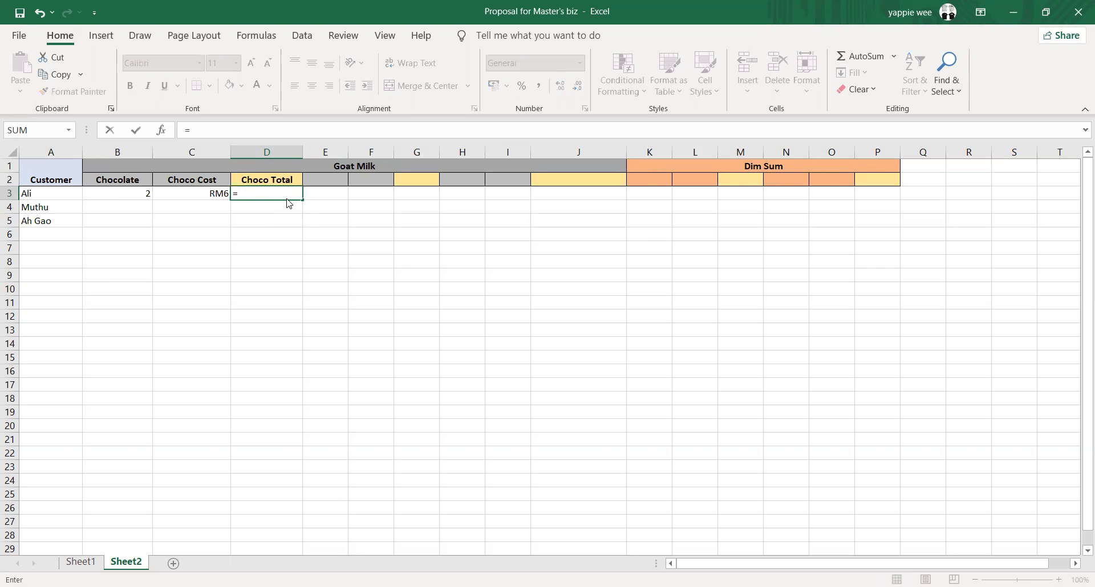
{"action": "left_click", "coordinate": [135, 196]}
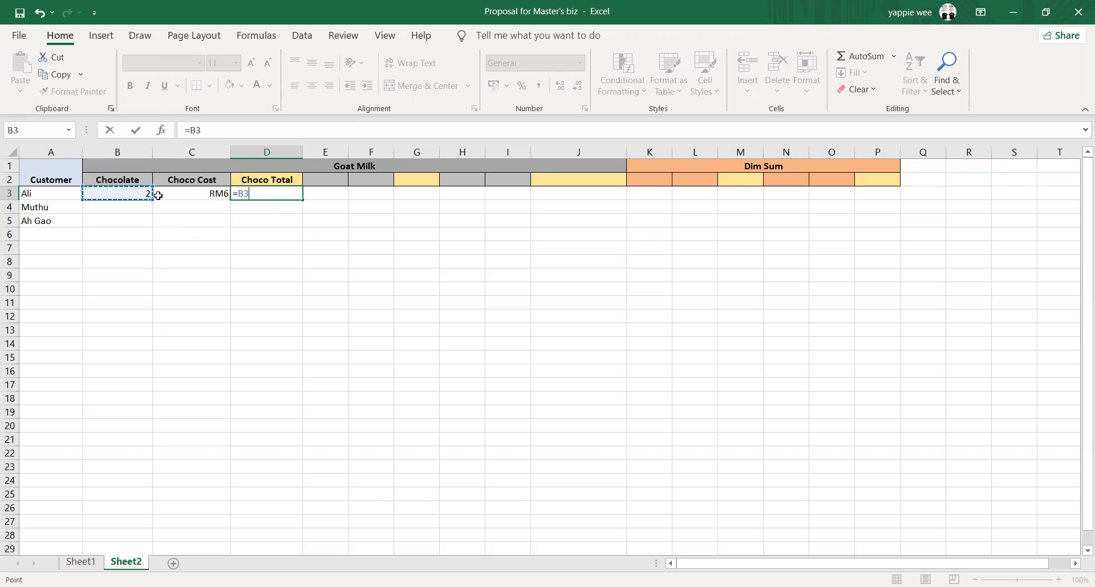
{"action": "type", "text": "*"}
{"action": "left_click", "coordinate": [206, 193]}
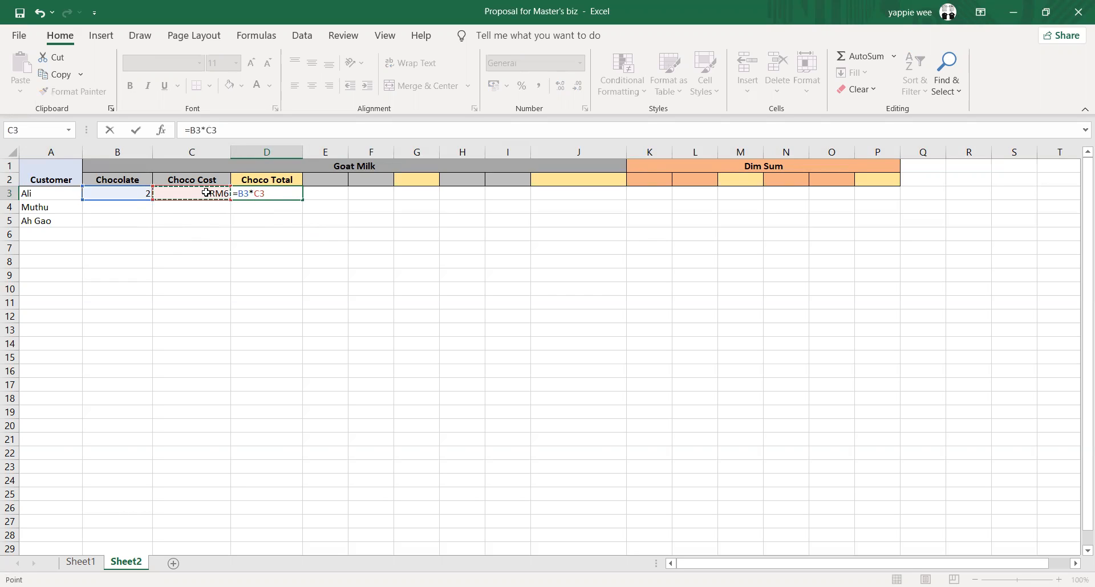
{"action": "key", "text": "Return"}
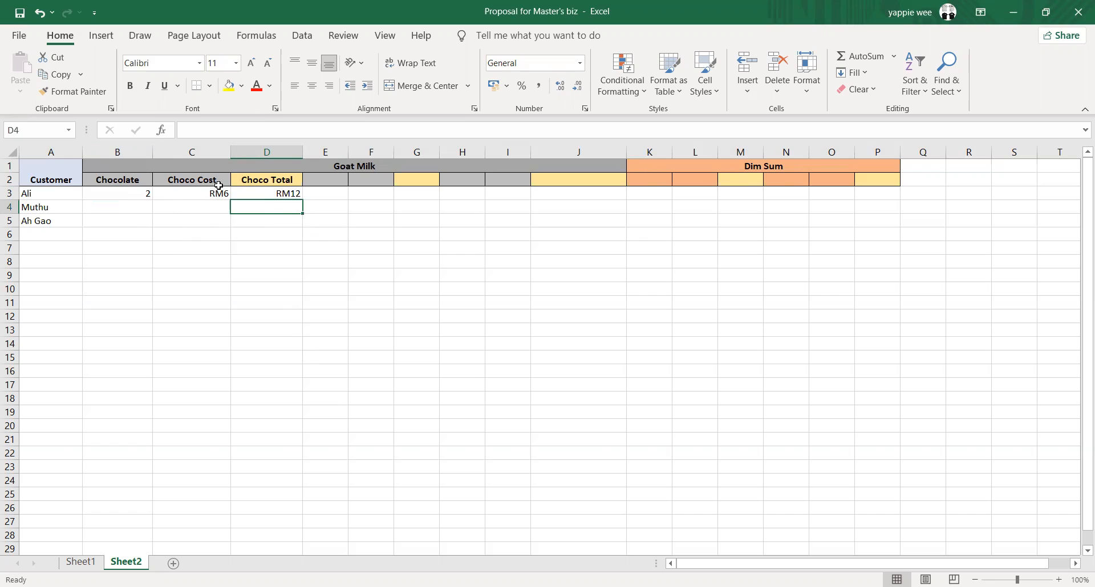
{"action": "key", "text": "Down"}
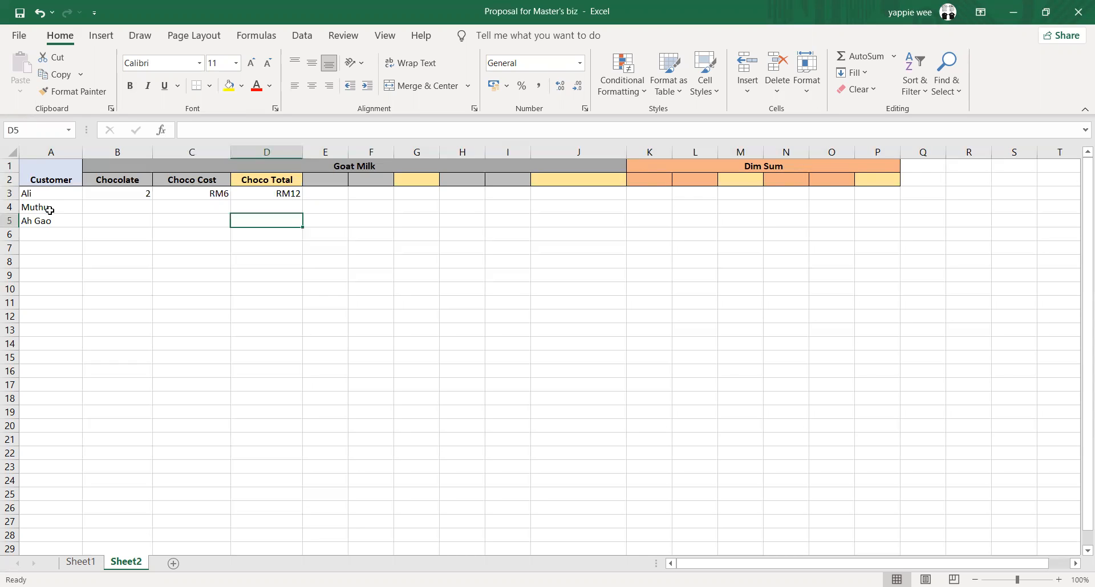
Fill the Choco Total formula from D3 down to D5 and the Choco Cost from C3 down to C5
{"action": "left_click", "coordinate": [270, 185]}
{"action": "left_click", "coordinate": [294, 194]}
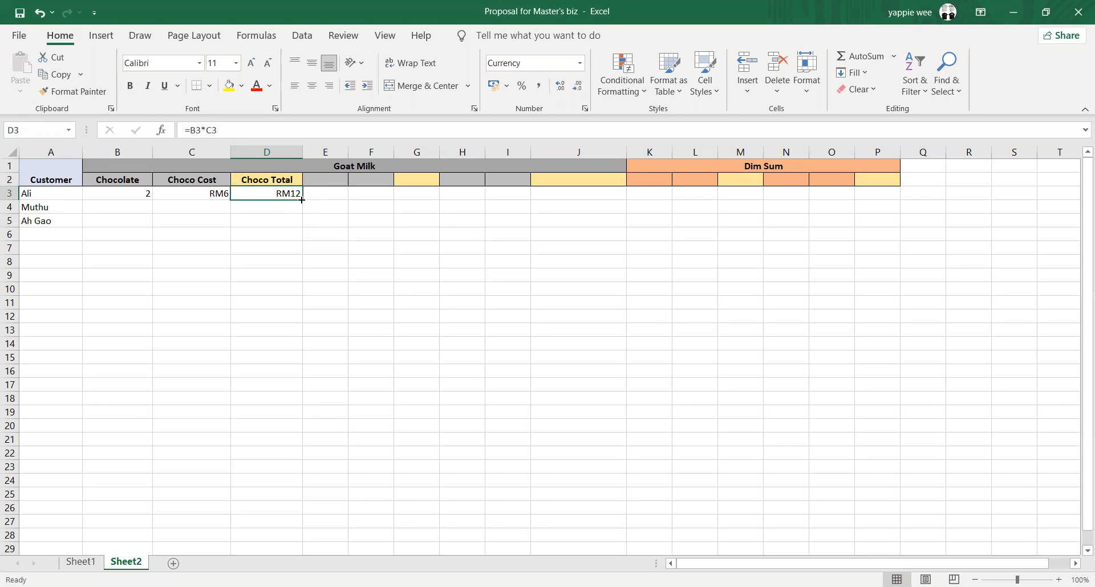
{"action": "left_click_drag", "start_coordinate": [301, 200], "coordinate": [301, 225]}
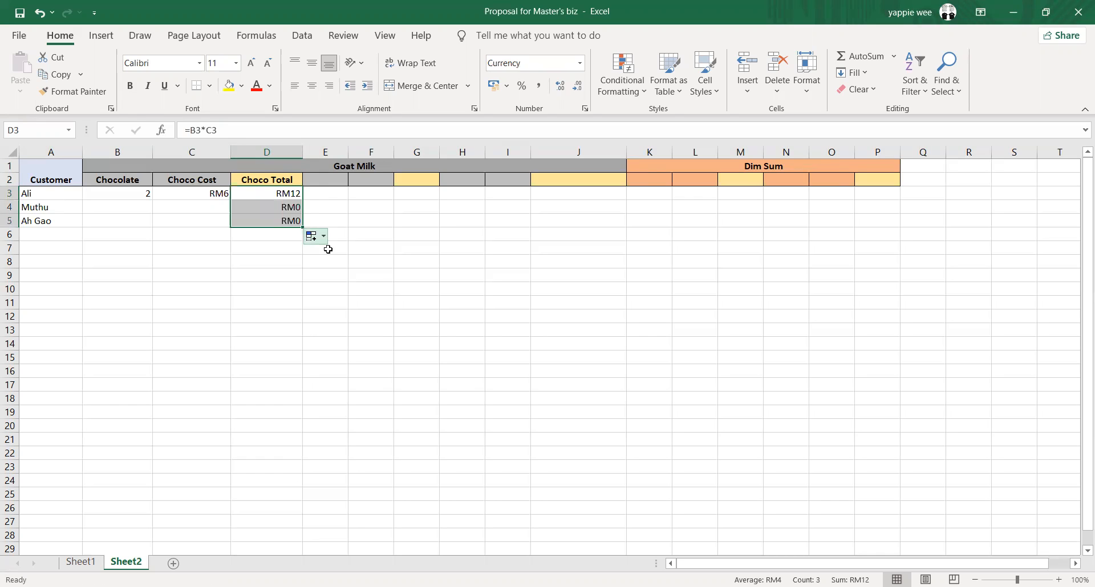
{"action": "left_click", "coordinate": [352, 238]}
{"action": "left_click", "coordinate": [222, 198]}
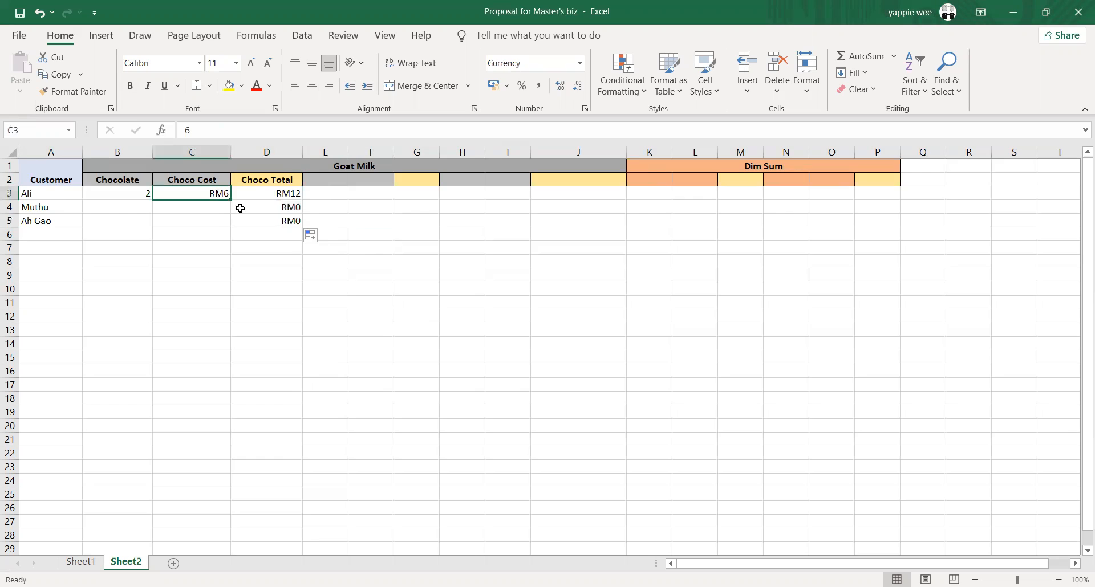
{"action": "left_click_drag", "start_coordinate": [229, 200], "coordinate": [221, 230]}
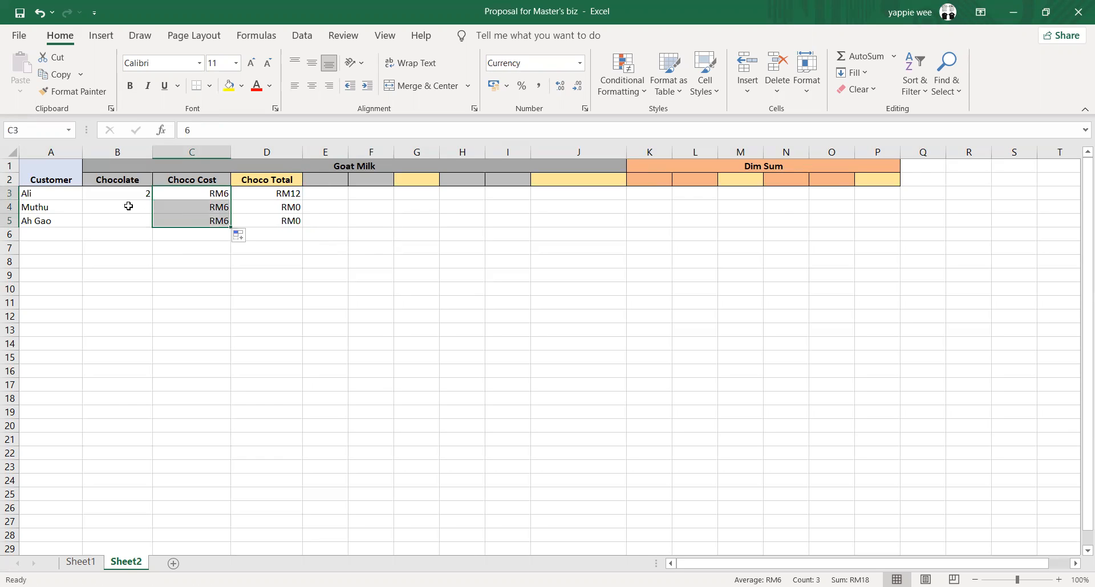
Enter Chocolate quantities of 4 in B4 and 1 in B5 for the second and third customers
{"action": "left_click", "coordinate": [128, 205]}
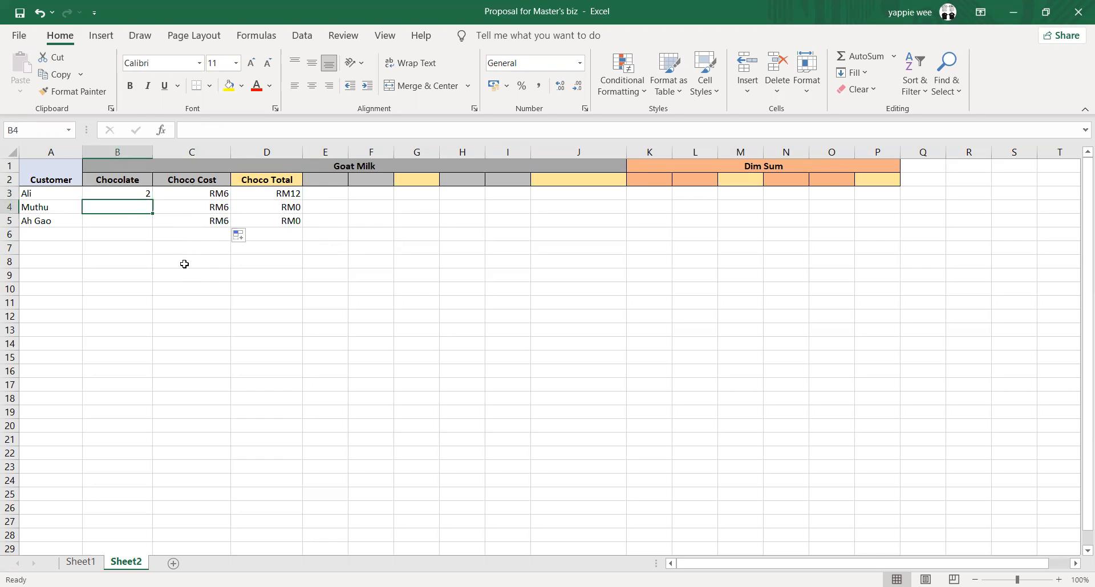
{"action": "type", "text": "4"}
{"action": "left_click", "coordinate": [174, 258]}
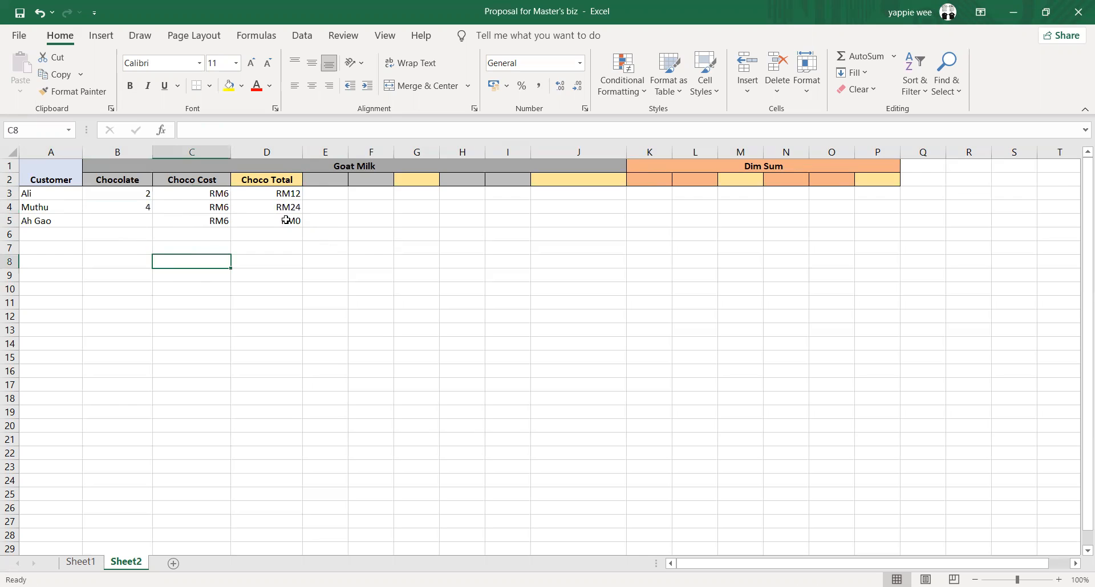
{"action": "left_click", "coordinate": [307, 205]}
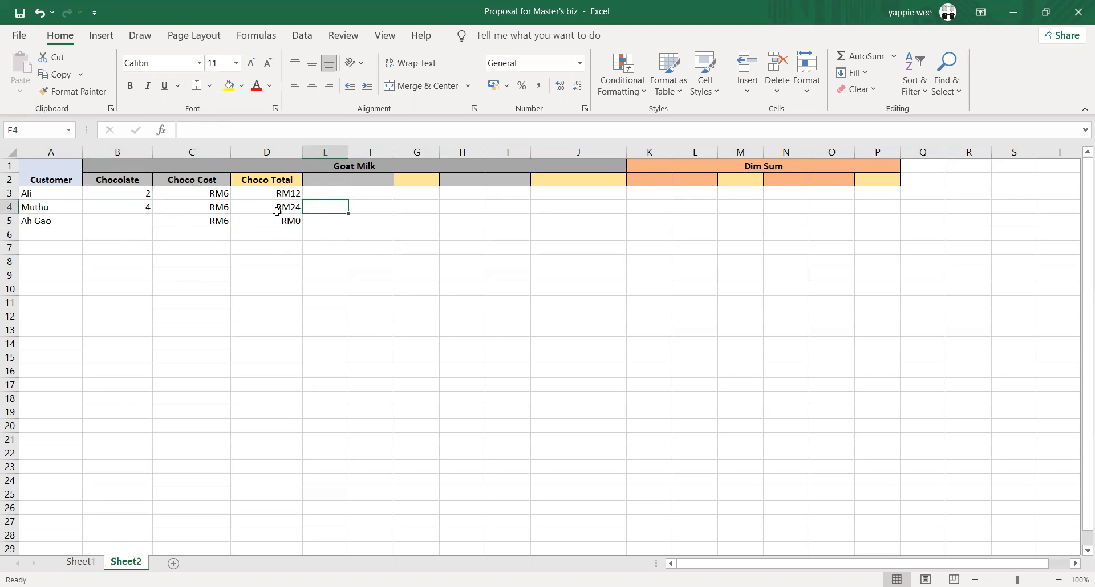
{"action": "left_click", "coordinate": [126, 223]}
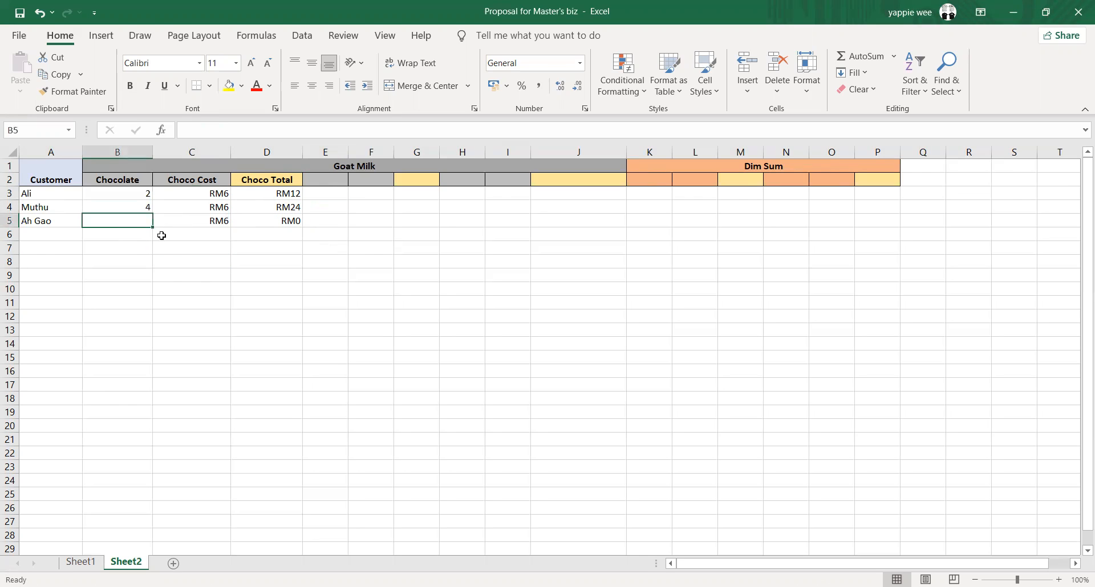
{"action": "type", "text": "1"}
{"action": "left_click", "coordinate": [188, 238]}
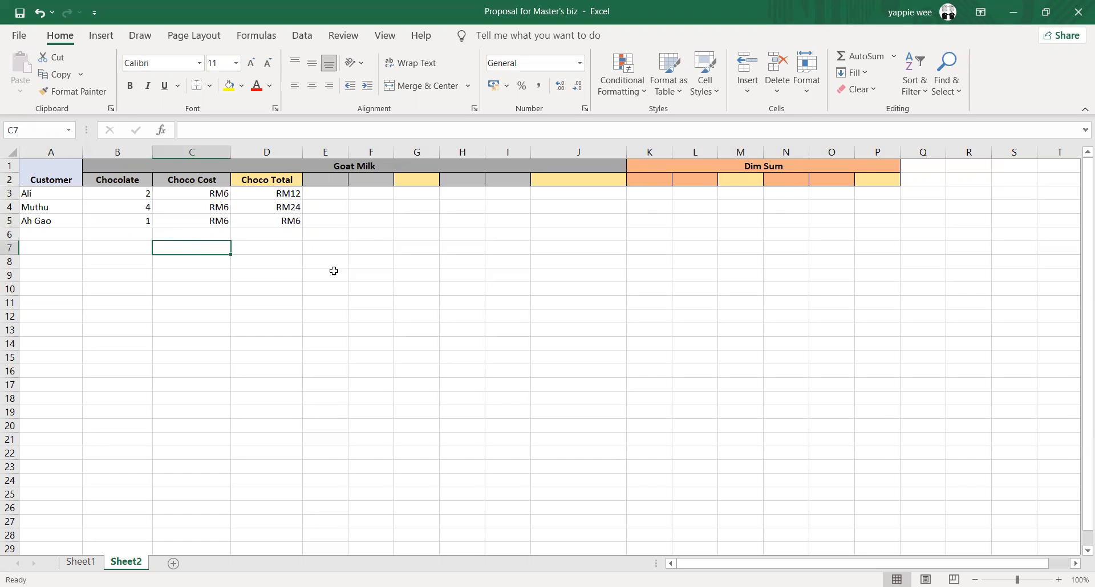
{"action": "left_click", "coordinate": [292, 220]}
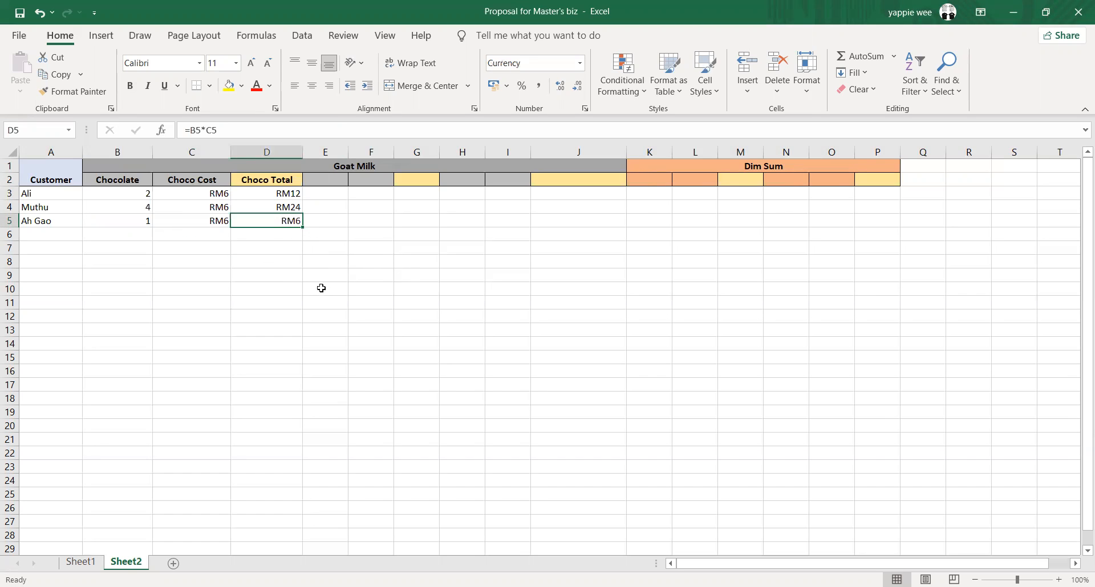
Widen column E and enter the header "Orignal" in E2
{"action": "left_click", "coordinate": [321, 178]}
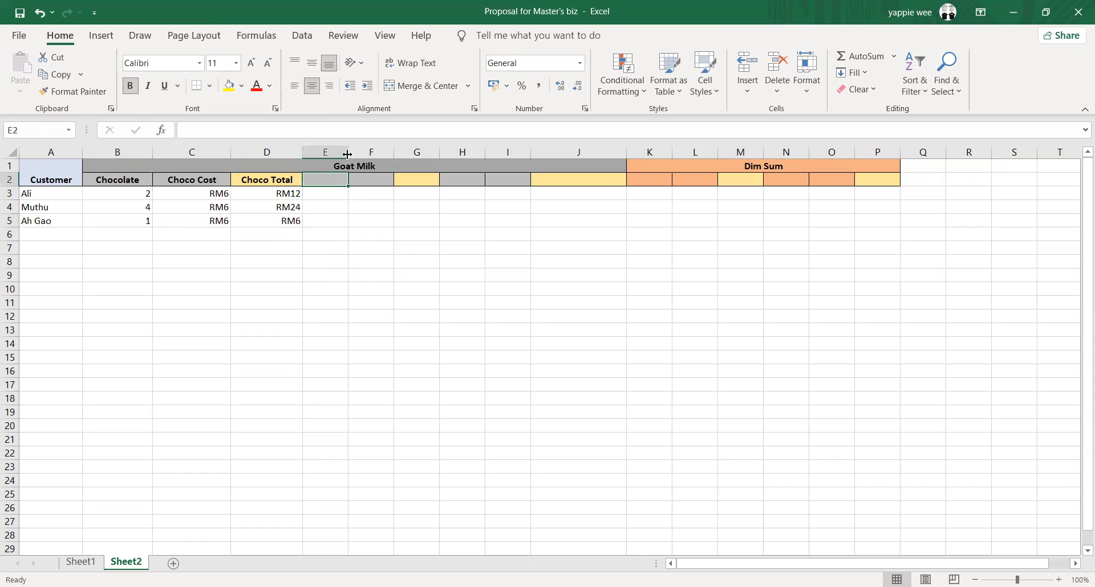
{"action": "left_click_drag", "start_coordinate": [348, 154], "coordinate": [373, 154]}
{"action": "type", "text": "Or"}
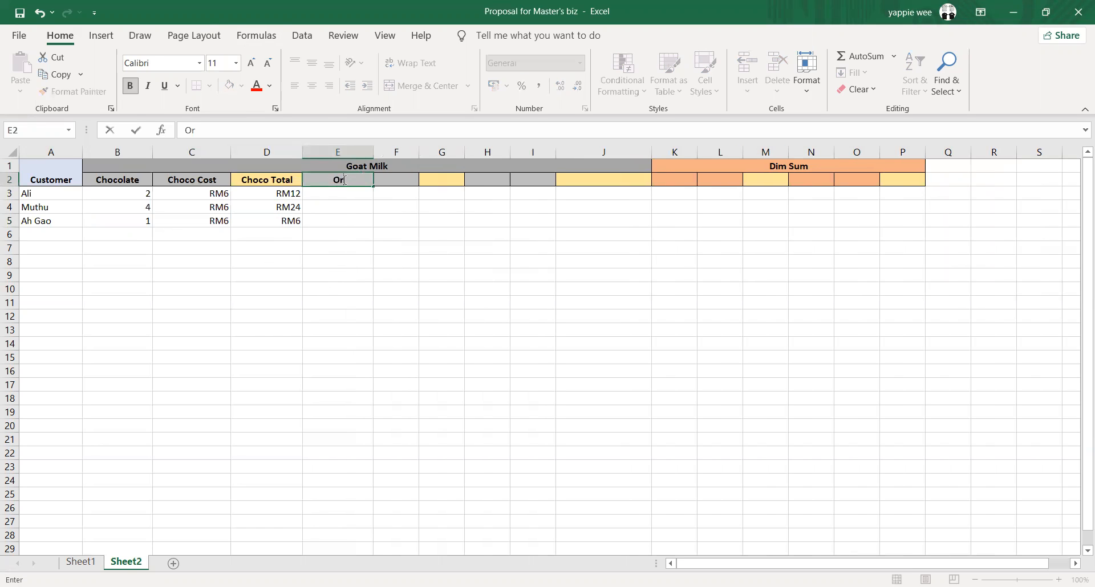
{"action": "type", "text": "ignal"}
{"action": "key", "text": "Tab"}
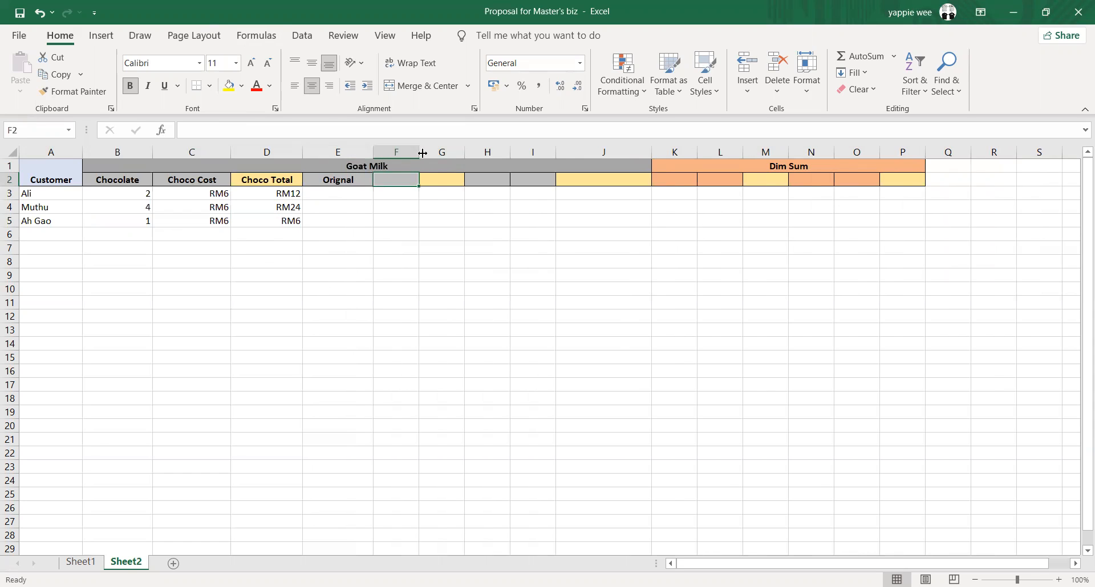
Widen column F and enter the header "Ori Cost" in F2
{"action": "left_click_drag", "start_coordinate": [422, 153], "coordinate": [444, 153]}
{"action": "type", "text": "Or"}
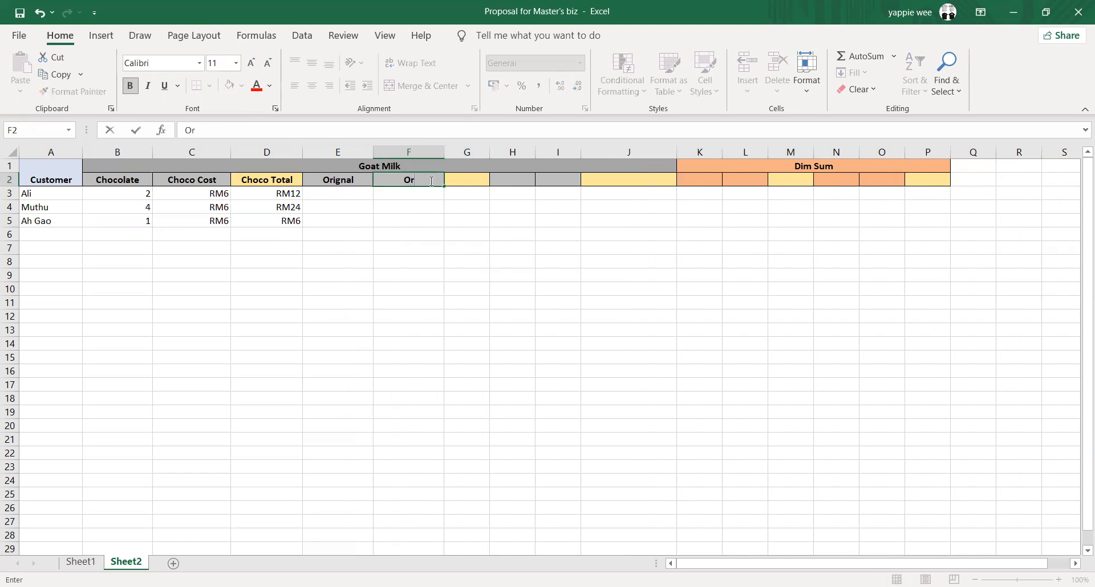
{"action": "type", "text": "i Xc"}
{"action": "key", "text": "BackSpace"}
{"action": "key", "text": "BackSpace"}
{"action": "key", "text": "BackSpace"}
{"action": "type", "text": "Cost"}
{"action": "key", "text": "Return"}
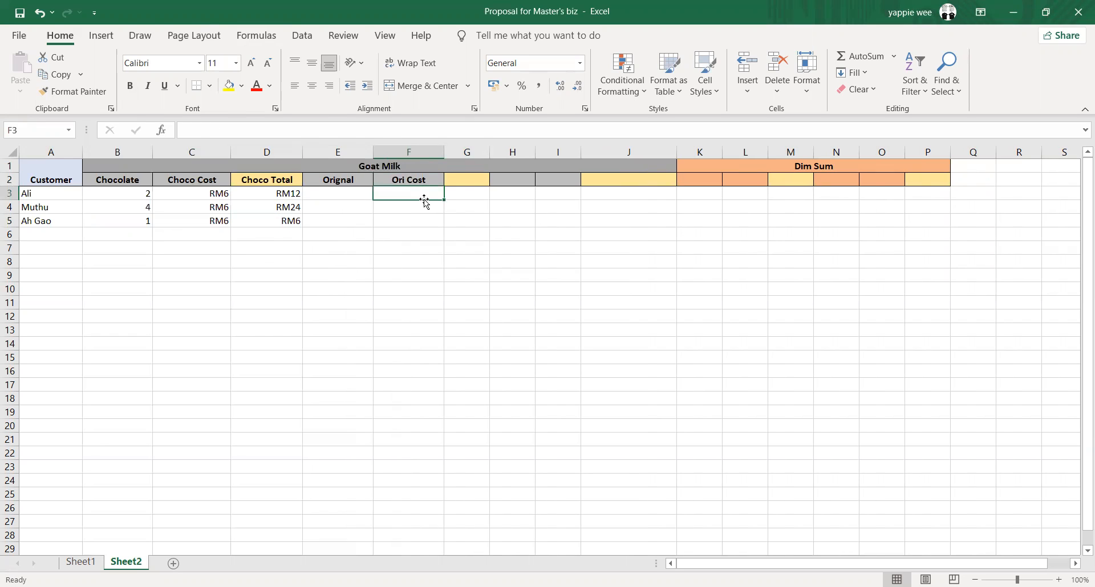
Enter an Ori Cost of RM5.50 for the first customer in F3, with the RM currency prefix in capitals
{"action": "type", "text": "Rm5"}
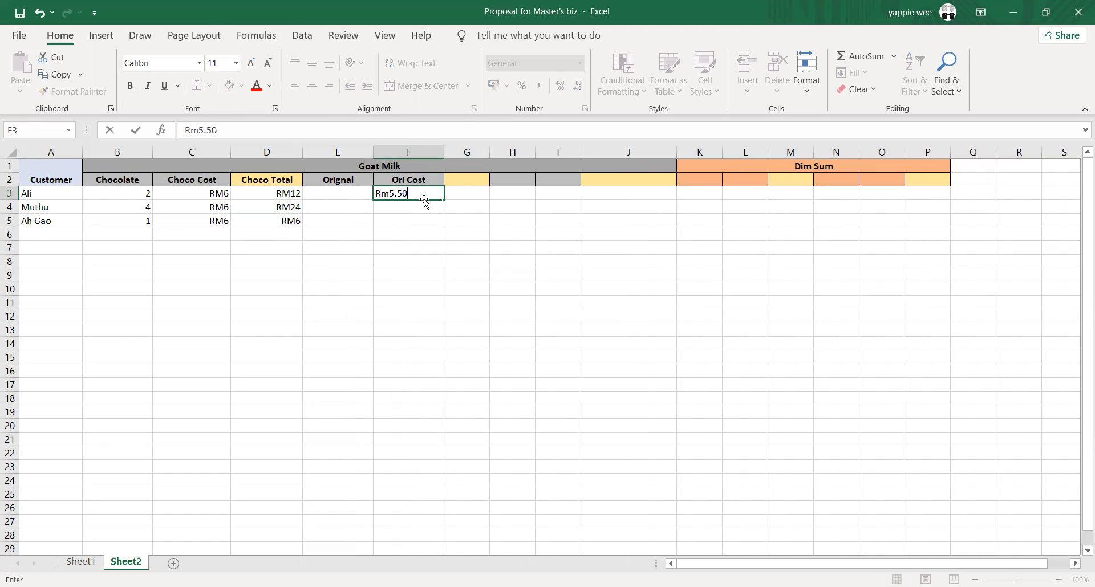
{"action": "type", "text": ".50"}
{"action": "key", "text": "Left"}
{"action": "key", "text": "Left"}
{"action": "key", "text": "Left"}
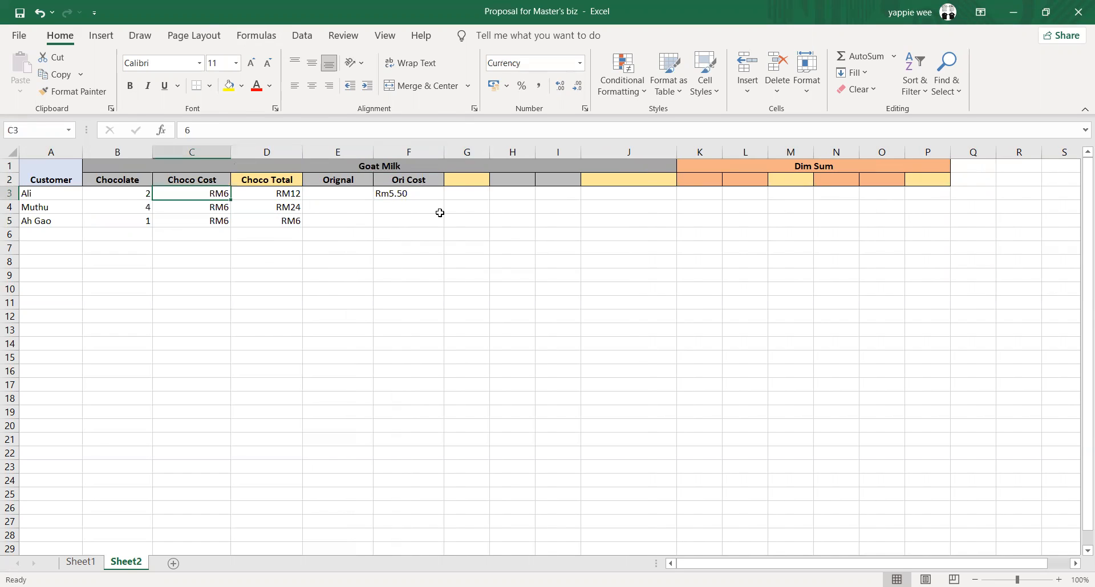
{"action": "double_click", "coordinate": [392, 192]}
{"action": "key", "text": "BackSpace"}
{"action": "type", "text": "M"}
{"action": "key", "text": "Return"}
Fill the Ori Cost from F3 down to F5 for the other two customers
{"action": "left_click", "coordinate": [433, 193]}
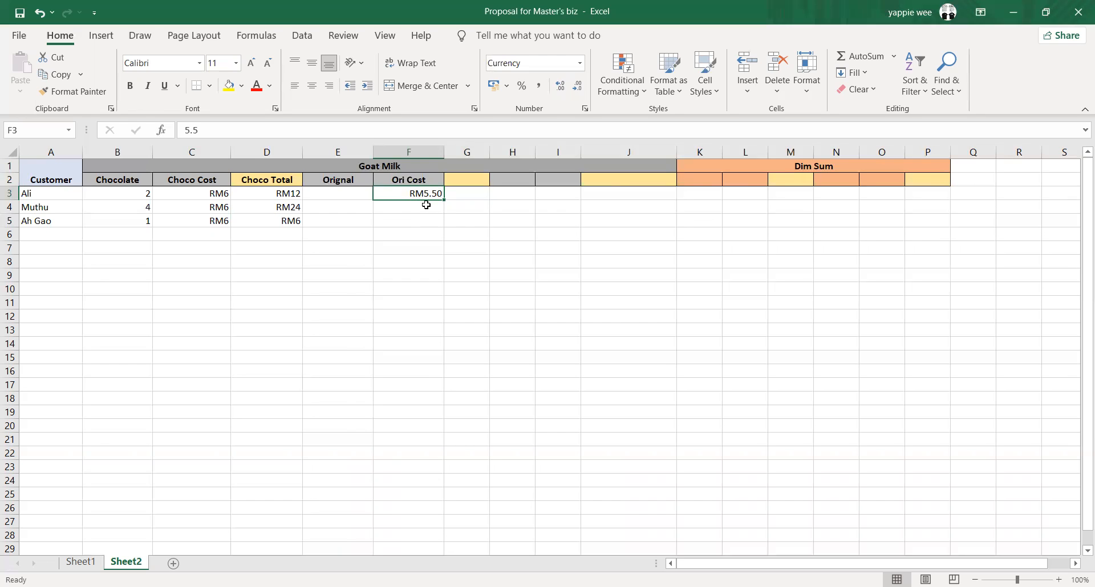
{"action": "left_click", "coordinate": [426, 206]}
{"action": "left_click", "coordinate": [431, 194]}
{"action": "left_click_drag", "start_coordinate": [442, 201], "coordinate": [442, 223]}
Widen column G slightly and enter the header "Ori Total" in G2
{"action": "left_click", "coordinate": [465, 194]}
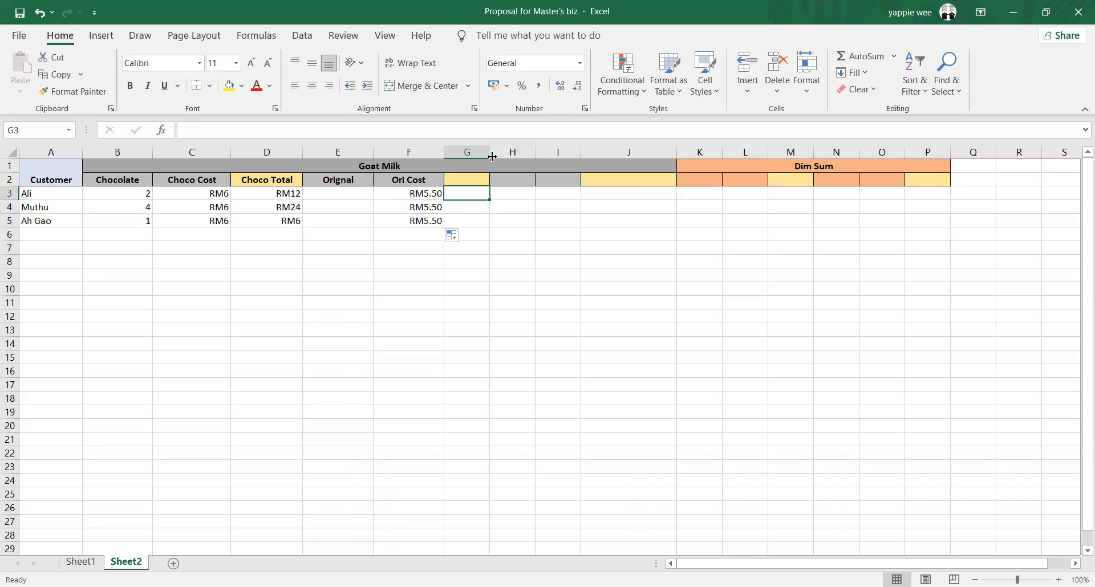
{"action": "left_click", "coordinate": [484, 179]}
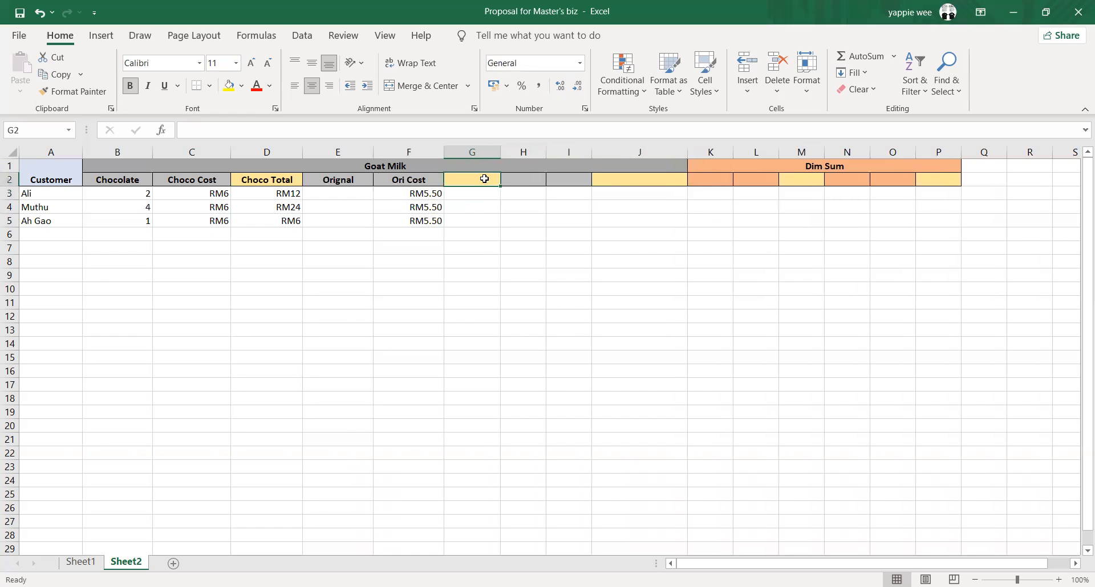
{"action": "type", "text": "Ori Toral"}
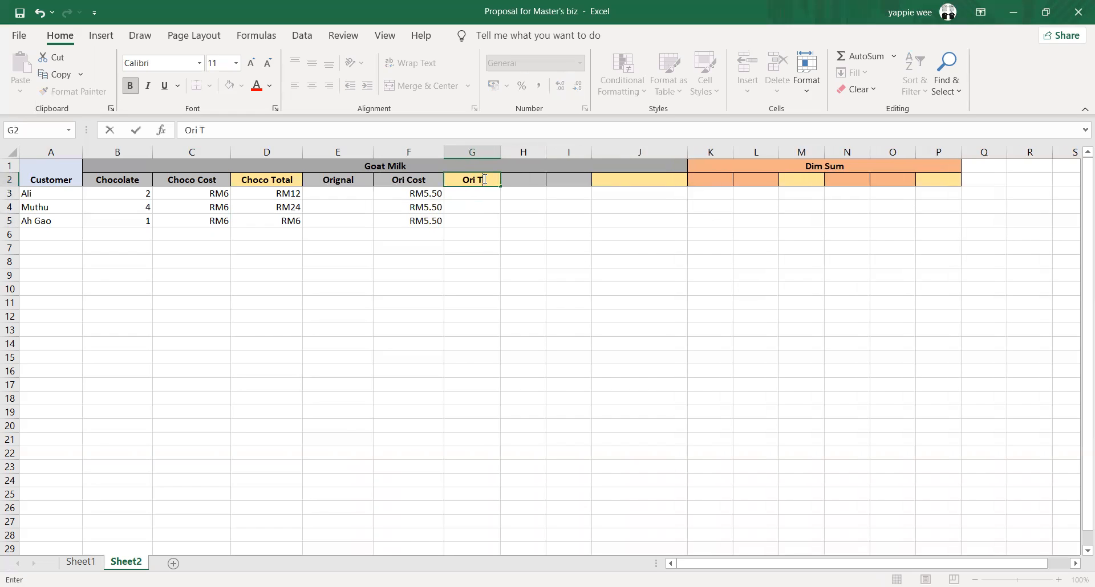
{"action": "key", "text": "BackSpace"}
{"action": "key", "text": "BackSpace"}
{"action": "type", "text": "T"}
{"action": "key", "text": "BackSpace"}
{"action": "key", "text": "BackSpace"}
{"action": "type", "text": "tal"}
{"action": "key", "text": "Return"}
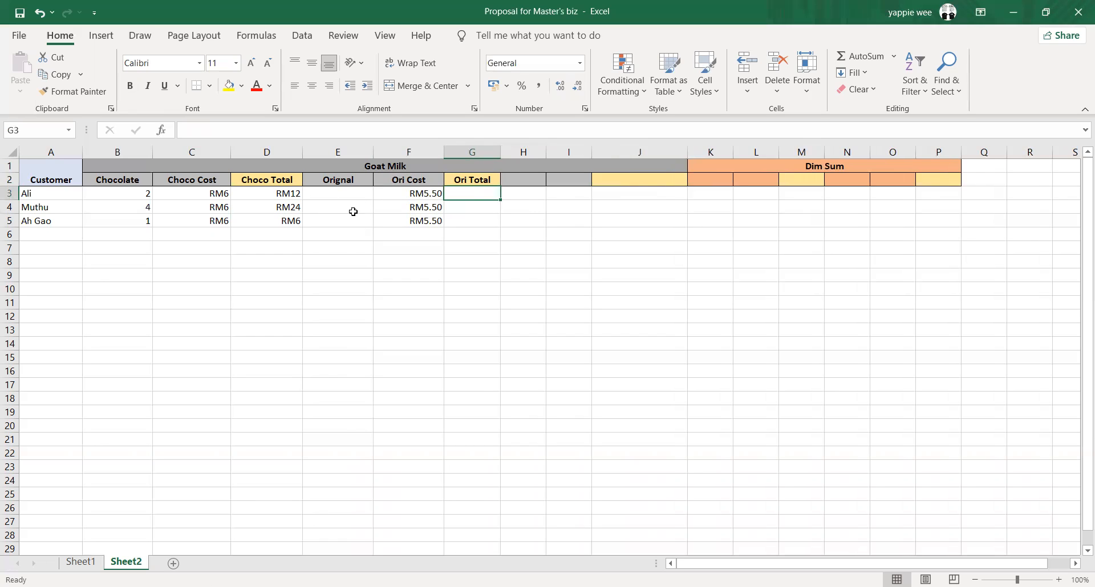
Calculate the first customer's Ori Total in G3 with the formula =E3*F3
{"action": "left_click", "coordinate": [485, 238]}
{"action": "left_click", "coordinate": [474, 210]}
{"action": "left_click", "coordinate": [476, 196]}
{"action": "left_click", "coordinate": [353, 194]}
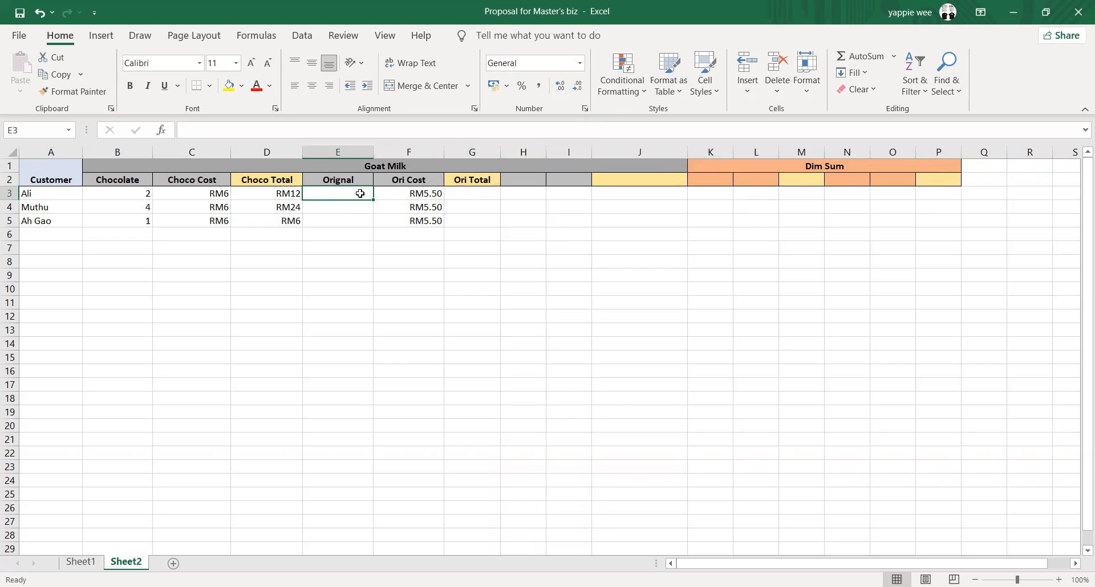
{"action": "left_click", "coordinate": [472, 195]}
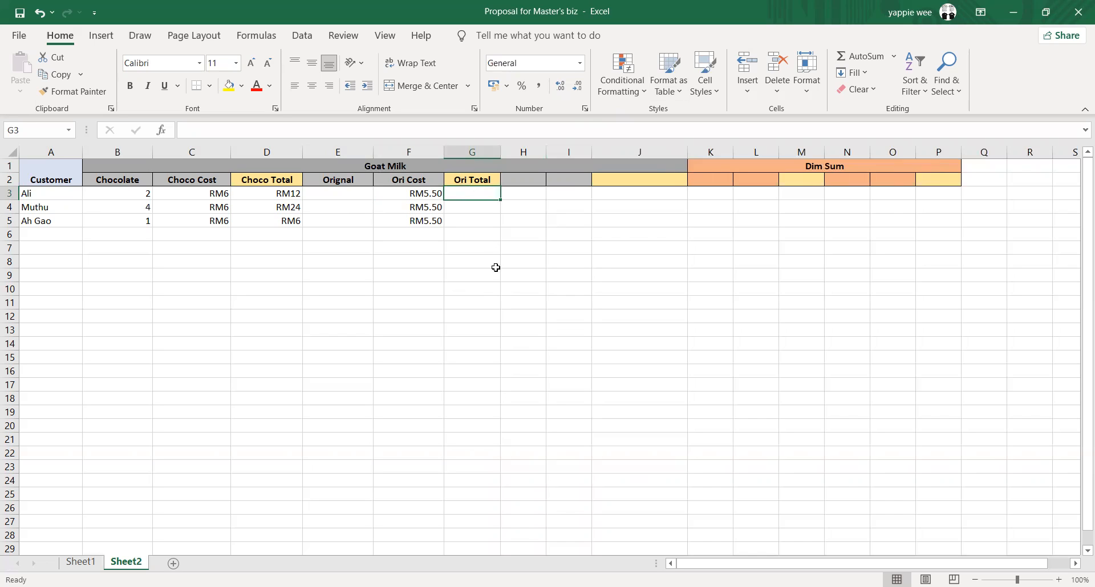
{"action": "type", "text": "="}
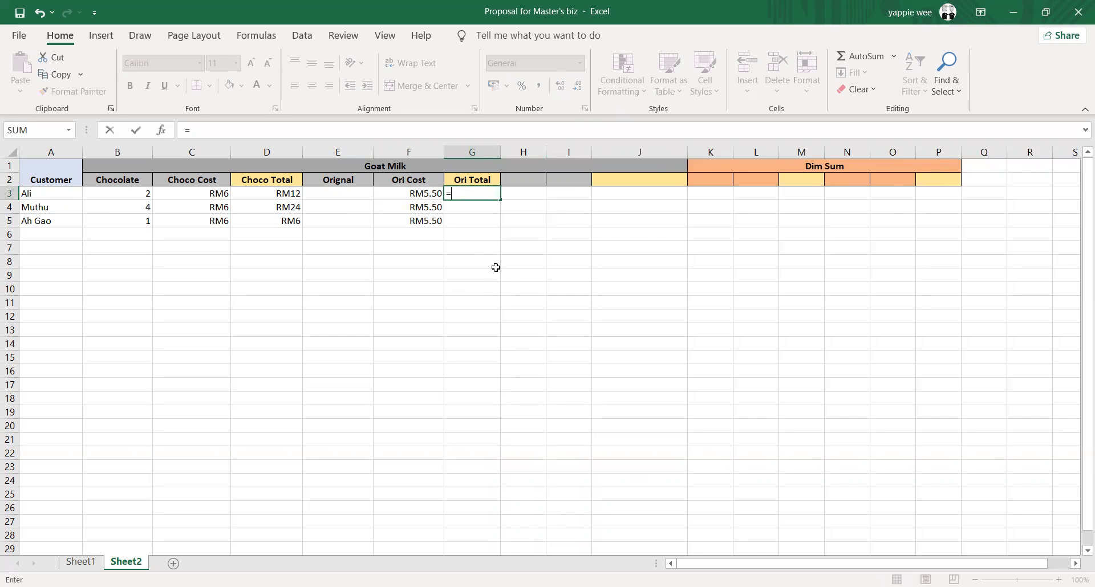
{"action": "left_click", "coordinate": [352, 193]}
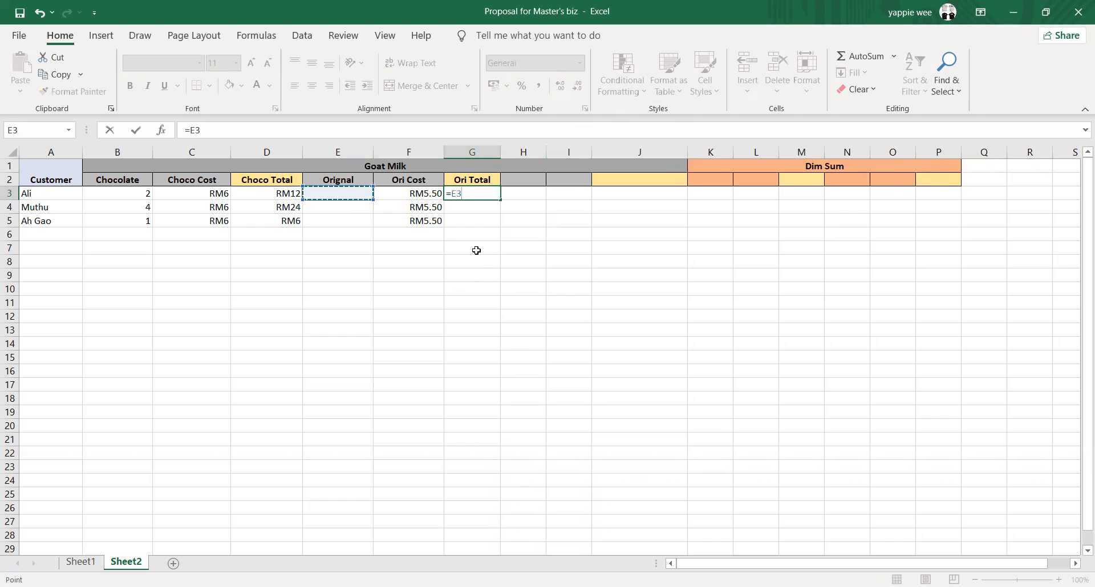
{"action": "type", "text": "*"}
{"action": "left_click", "coordinate": [420, 190]}
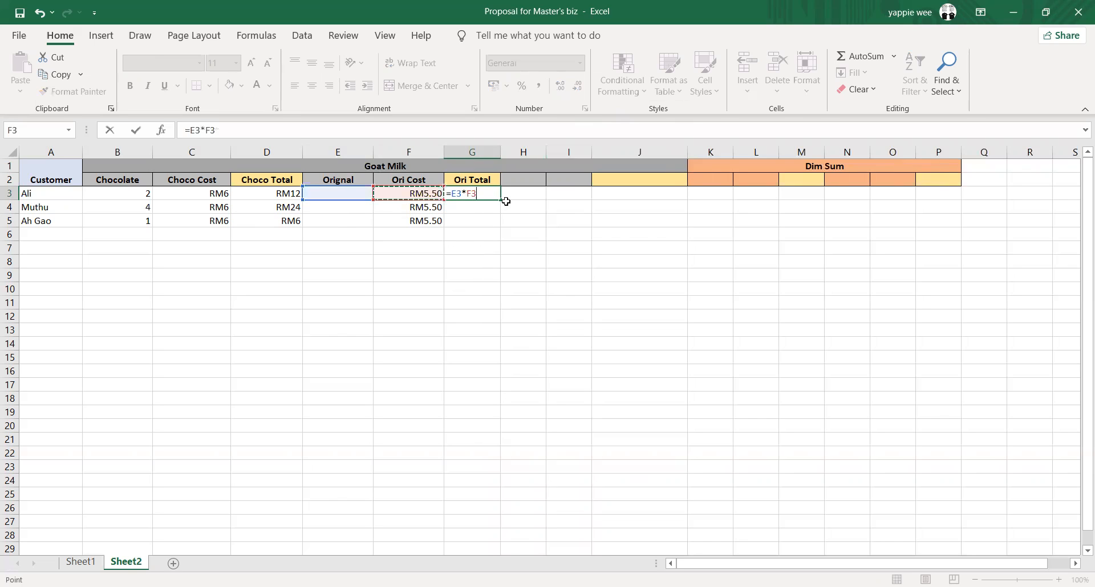
{"action": "key", "text": "Return"}
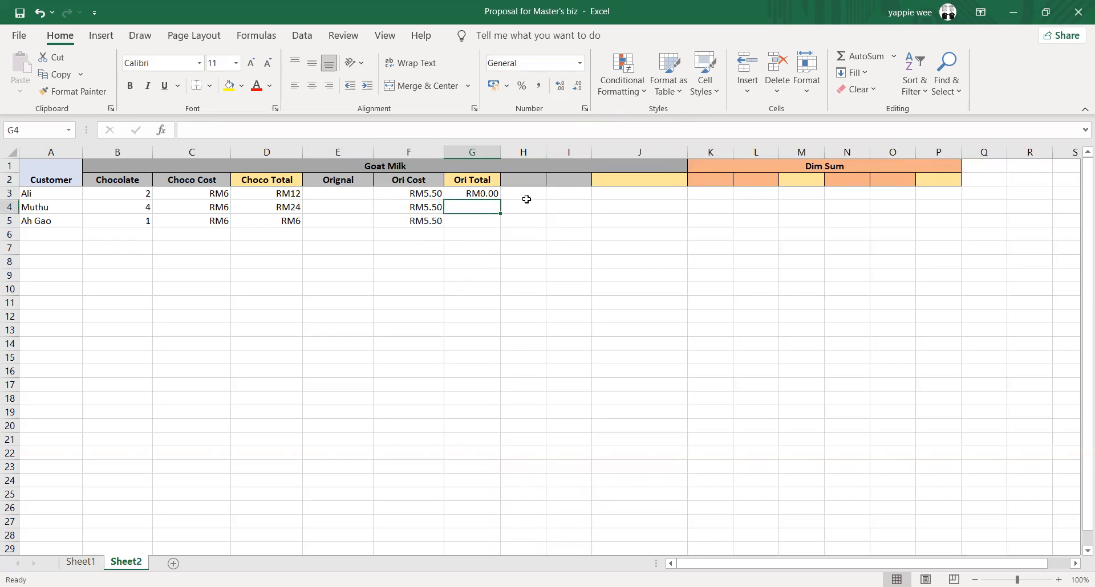
Fill the Ori Total formula from G3 down to G5 and select the first customer's quantity cell E3
{"action": "left_click", "coordinate": [498, 195]}
{"action": "left_click_drag", "start_coordinate": [499, 195], "coordinate": [498, 227]}
{"action": "left_click", "coordinate": [490, 251]}
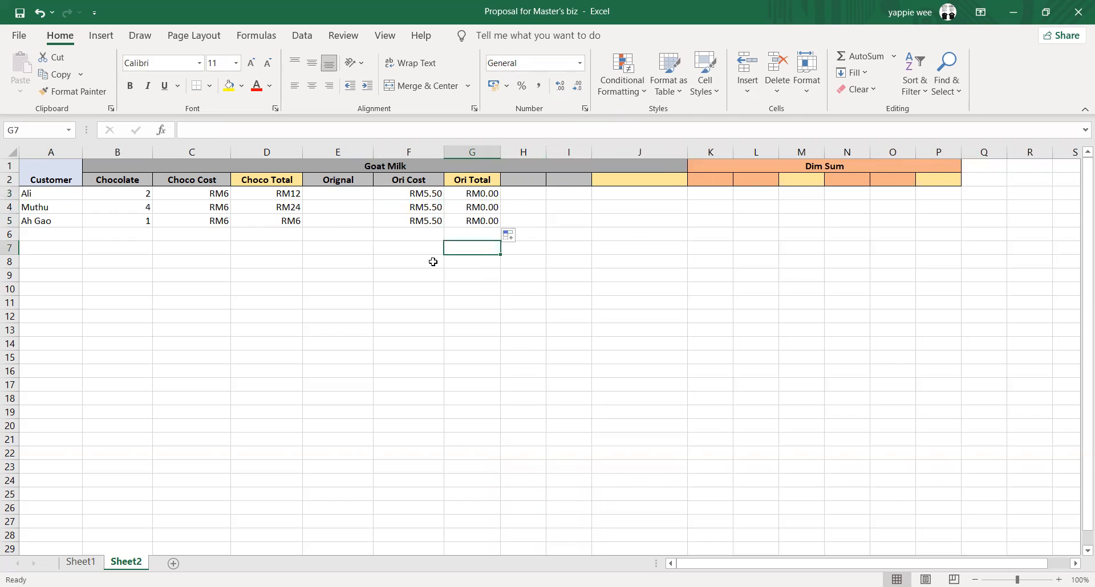
{"action": "left_click", "coordinate": [323, 194]}
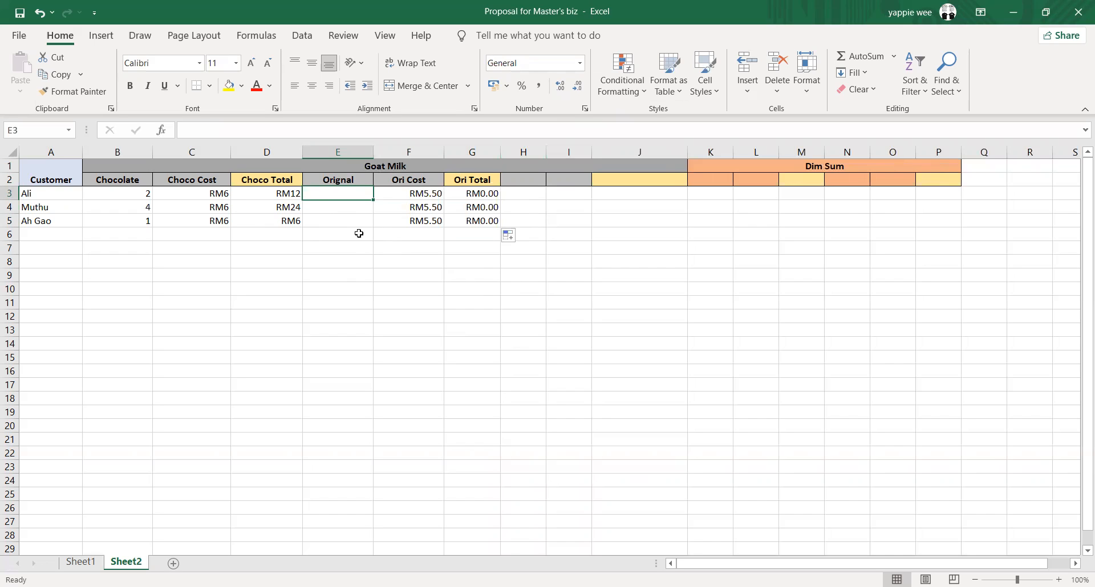
Enter 0 as the first customer's quantity in E3 and correct the spelling of the E2 header to "Original"
{"action": "type", "text": "0"}
{"action": "key", "text": "Return"}
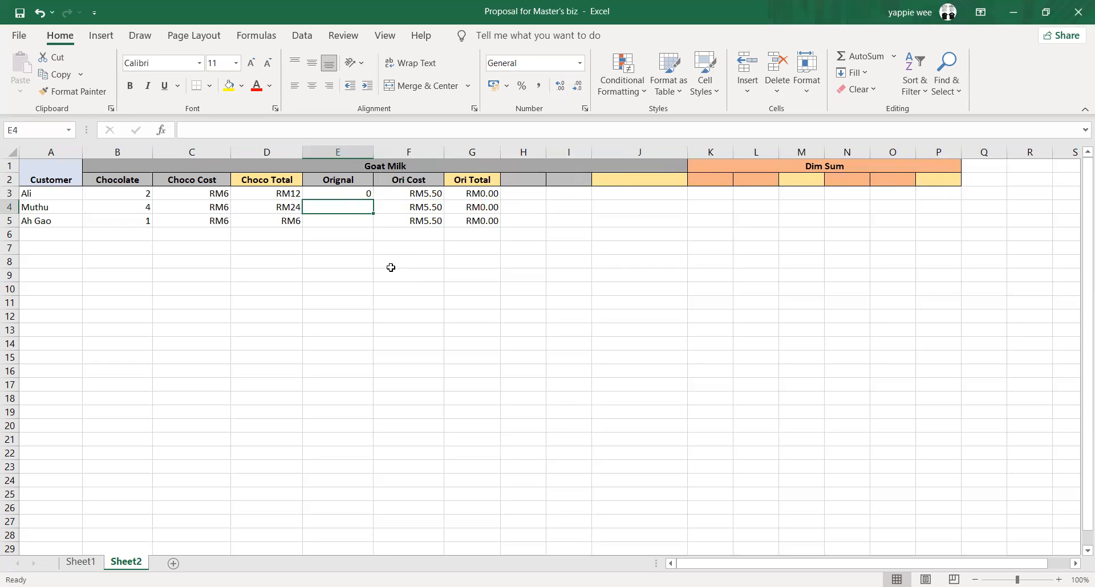
{"action": "double_click", "coordinate": [338, 182]}
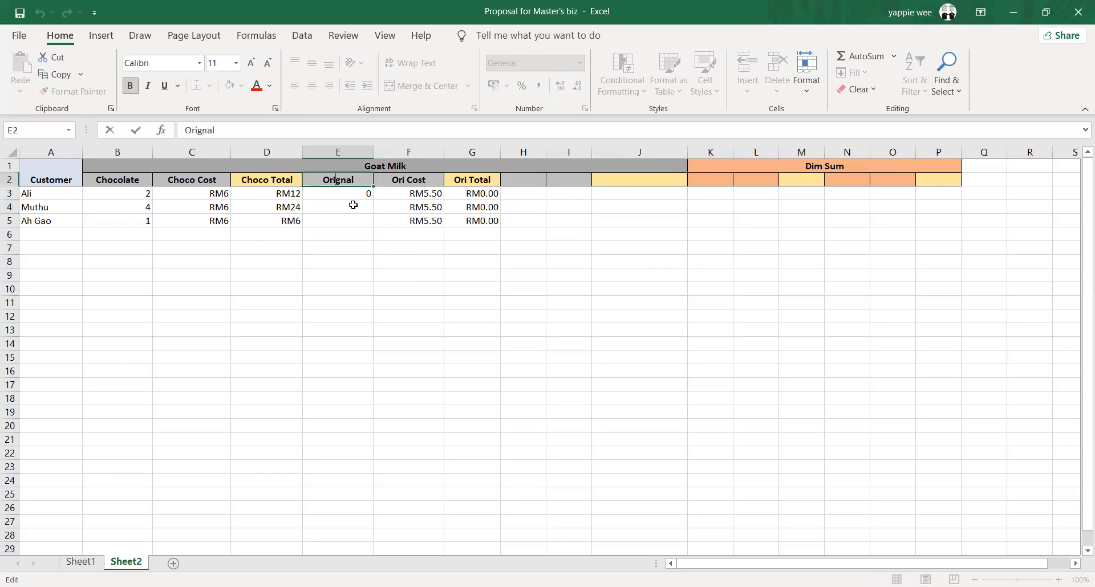
{"action": "type", "text": "i"}
{"action": "left_click", "coordinate": [379, 260]}
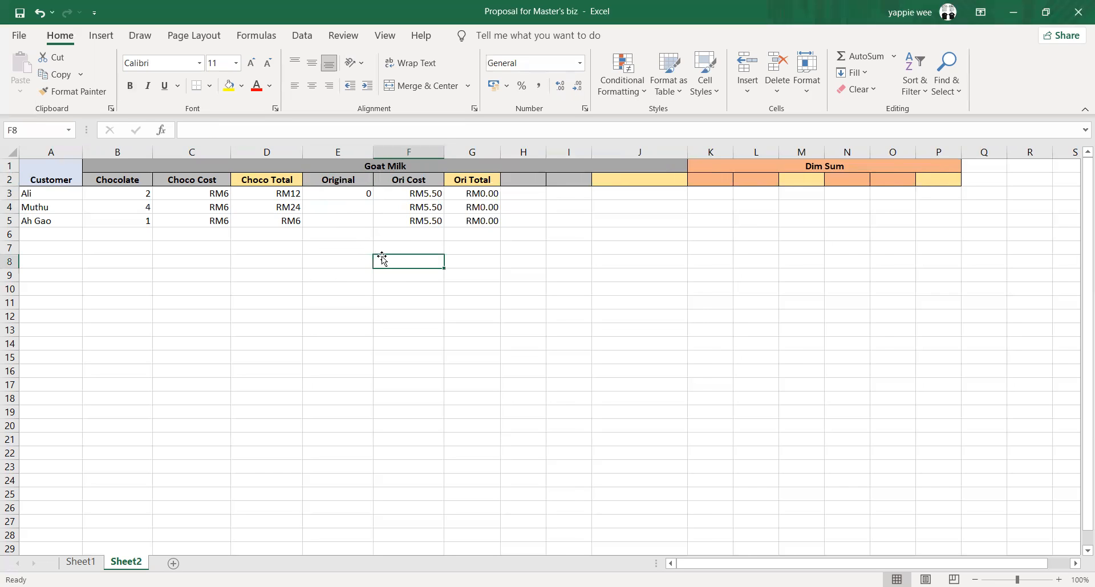
Enter the Original quantities 2 in E4 and 4 in E5 for the second and third customers
{"action": "left_click", "coordinate": [358, 197]}
{"action": "left_click", "coordinate": [365, 207]}
{"action": "type", "text": "2"}
{"action": "key", "text": "Return"}
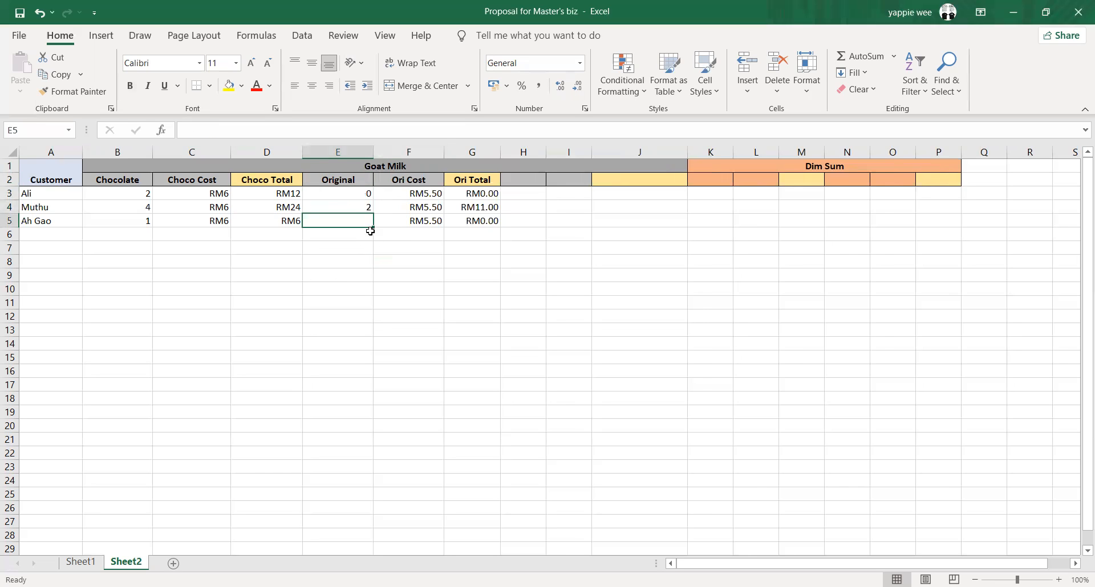
{"action": "type", "text": "4"}
{"action": "left_click", "coordinate": [420, 342]}
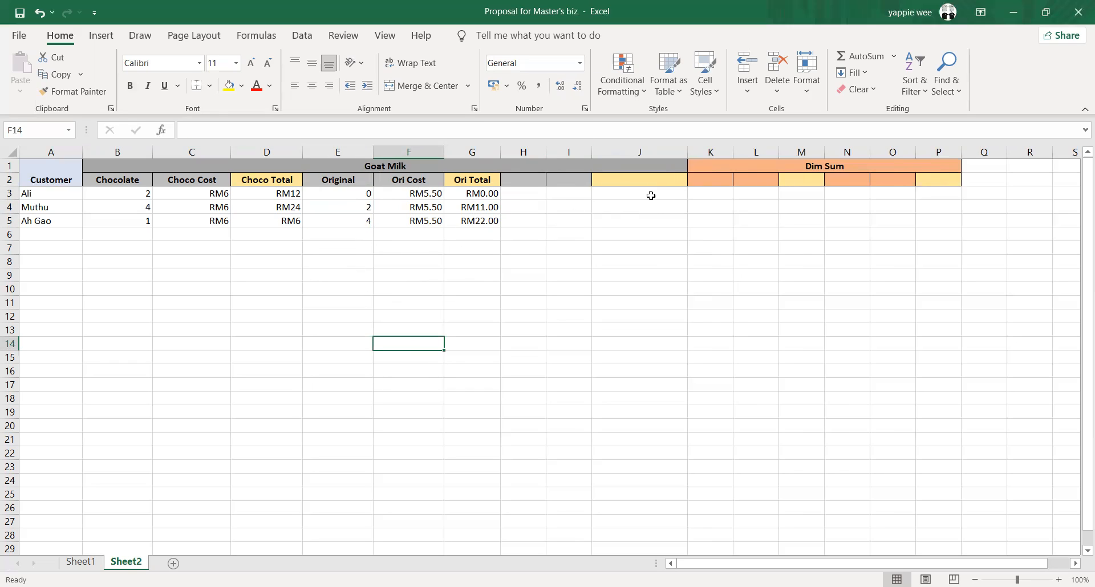
{"action": "left_click_drag", "start_coordinate": [709, 166], "coordinate": [926, 182]}
{"action": "left_click", "coordinate": [796, 286]}
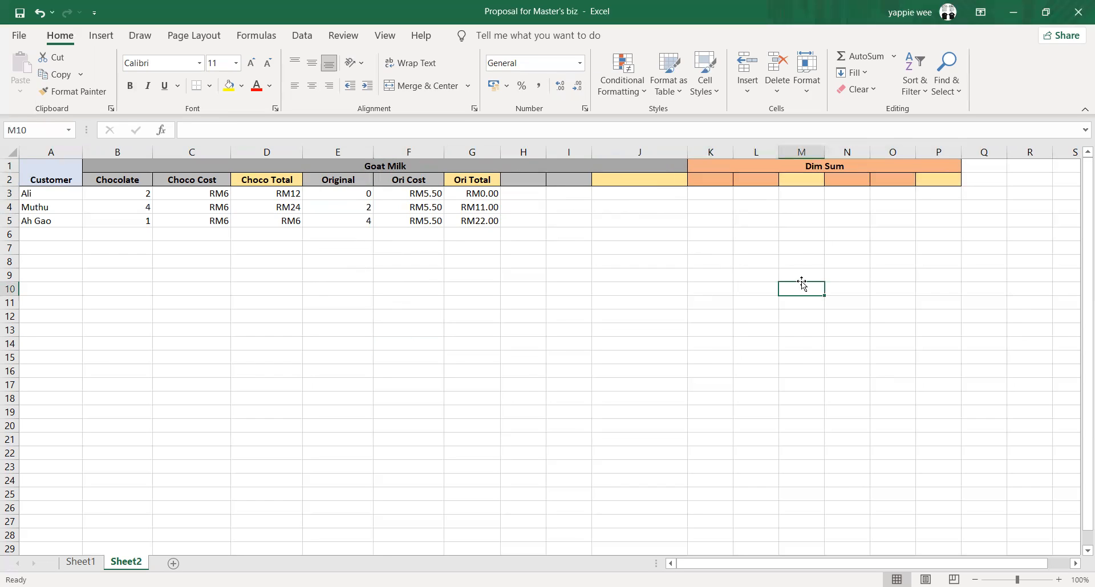
{"action": "left_click", "coordinate": [575, 171]}
{"action": "left_click_drag", "start_coordinate": [576, 172], "coordinate": [611, 181]}
{"action": "left_click", "coordinate": [611, 192]}
{"action": "left_click_drag", "start_coordinate": [538, 181], "coordinate": [607, 183]}
{"action": "left_click", "coordinate": [710, 233]}
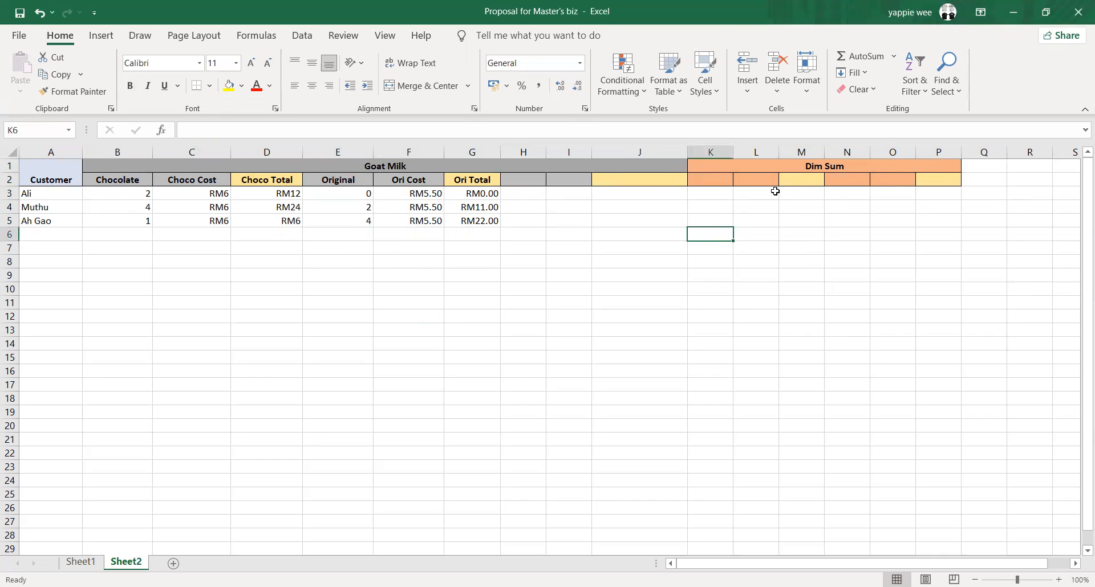
Widen columns K and L under the Dim Sum heading
{"action": "left_click", "coordinate": [723, 195]}
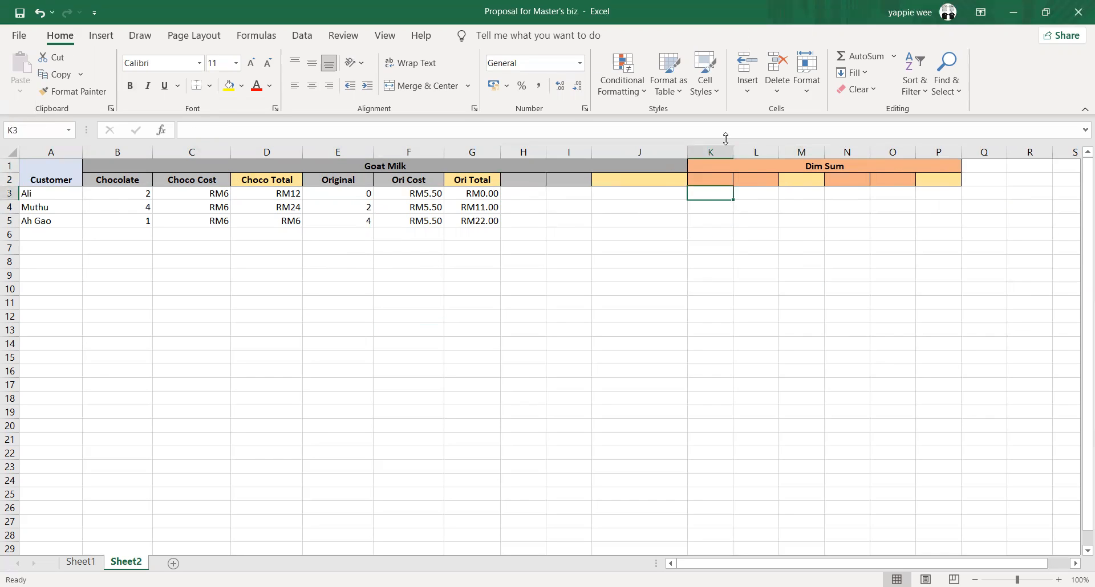
{"action": "left_click_drag", "start_coordinate": [792, 154], "coordinate": [810, 154]}
{"action": "left_click", "coordinate": [726, 205]}
{"action": "left_click", "coordinate": [722, 189]}
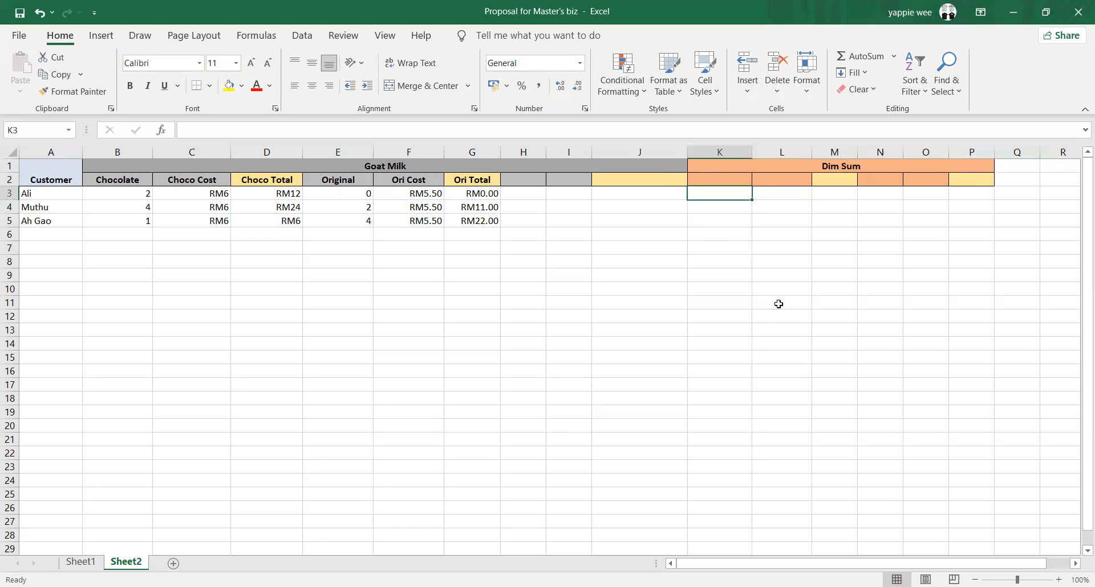
Enter the header "Siew Mai" in K2, leaving K3 empty
{"action": "type", "text": "Sie"}
{"action": "key", "text": "BackSpace"}
{"action": "key", "text": "BackSpace"}
{"action": "key", "text": "BackSpace"}
{"action": "left_click", "coordinate": [723, 179]}
{"action": "type", "text": "Siew Mai"}
{"action": "left_click", "coordinate": [729, 194]}
{"action": "key", "text": "BackSpace"}
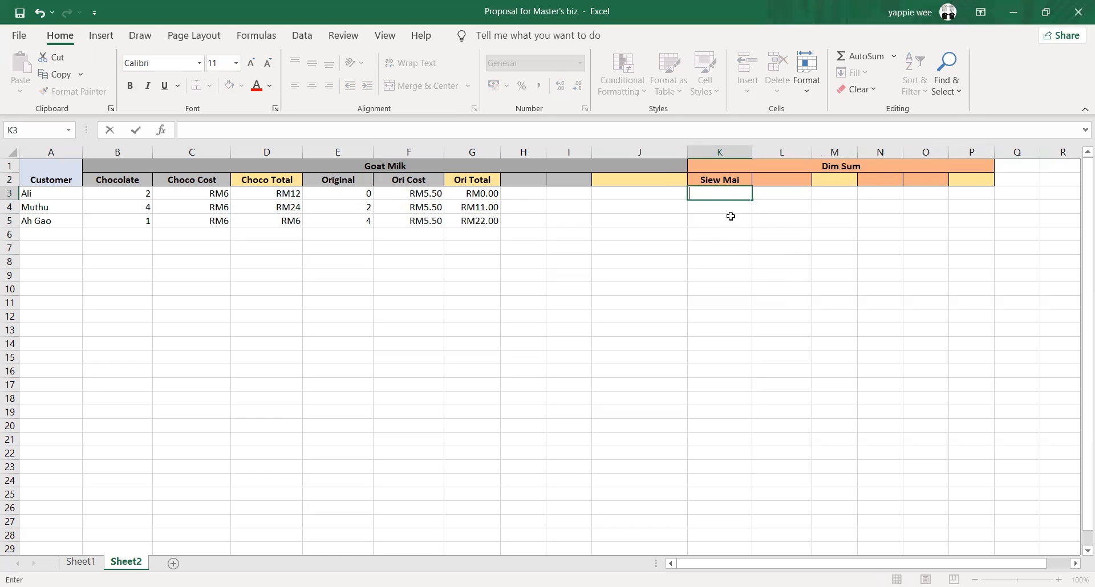
Enter the header "Siew Mai Cost" in L2
{"action": "left_click", "coordinate": [779, 179]}
{"action": "type", "text": "Siew"}
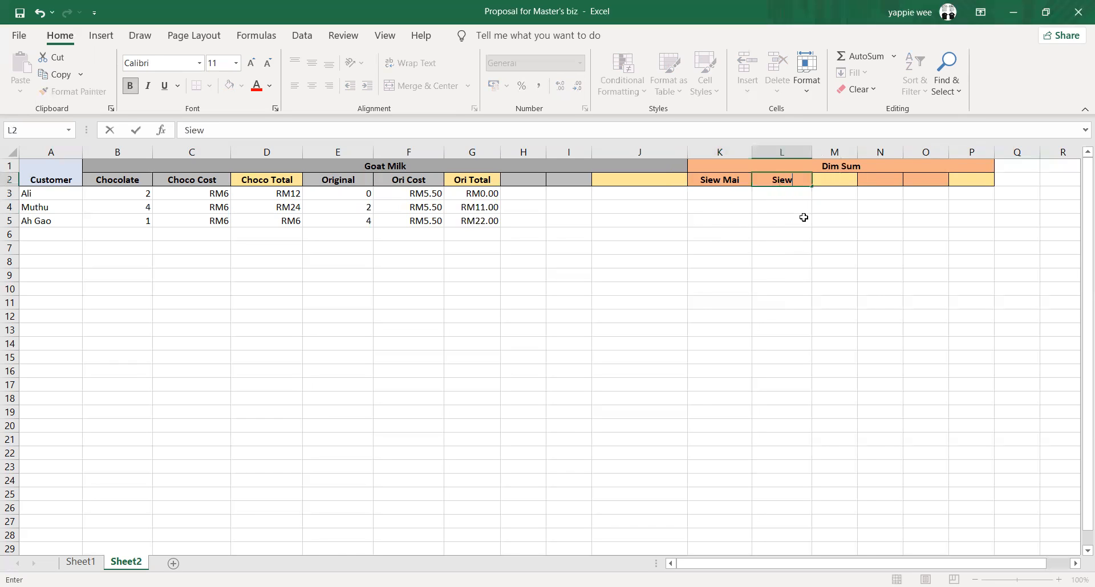
{"action": "type", "text": " Mai Cost"}
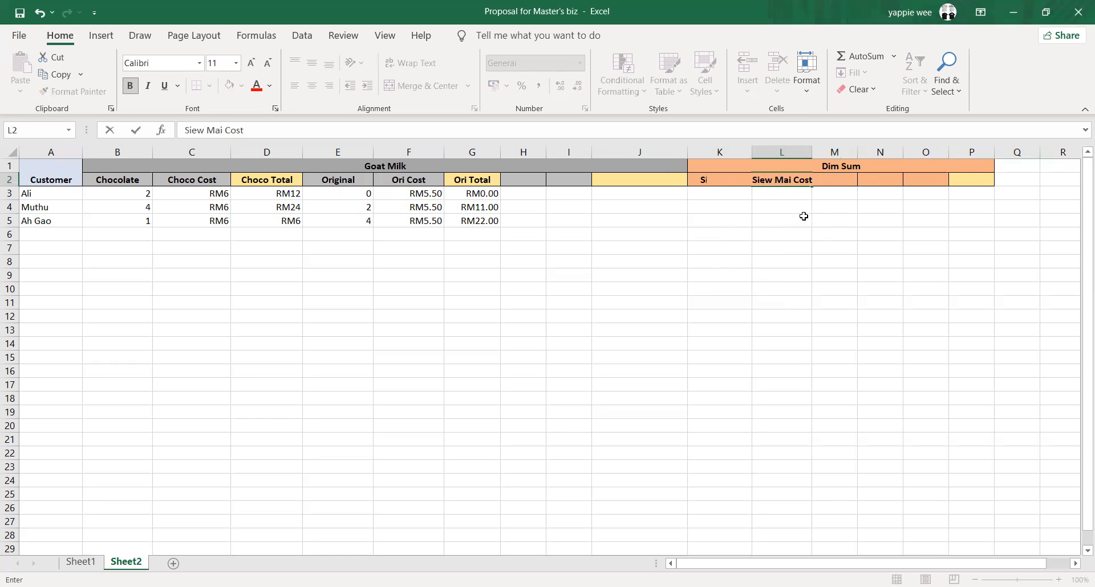
{"action": "left_click", "coordinate": [832, 192]}
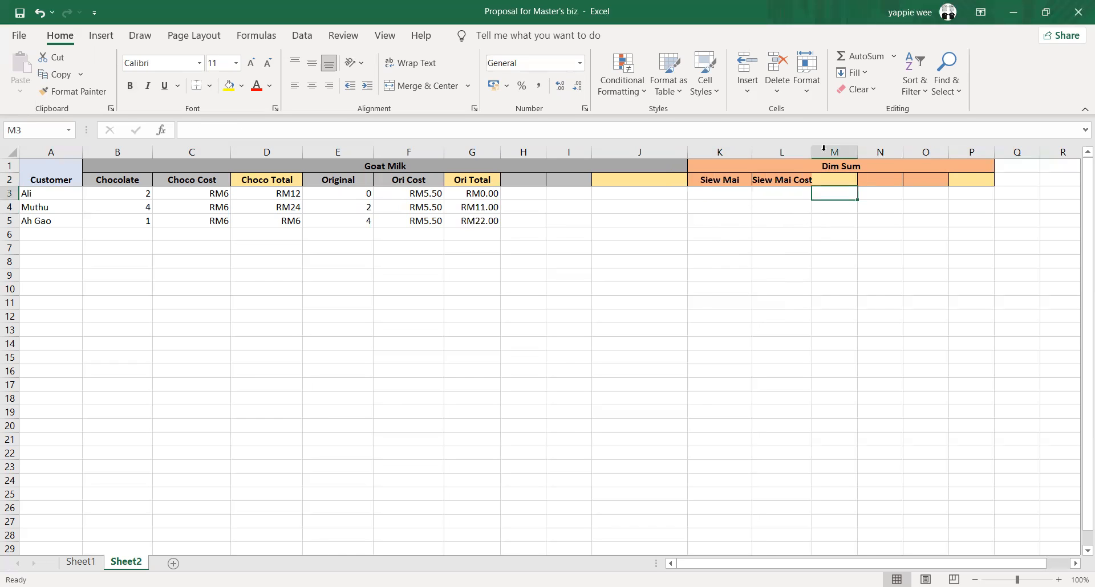
Enter the header "Siew Mai Total" in M2 and widen columns L and M to fit their headers
{"action": "left_click", "coordinate": [836, 178]}
{"action": "type", "text": "Siew MA"}
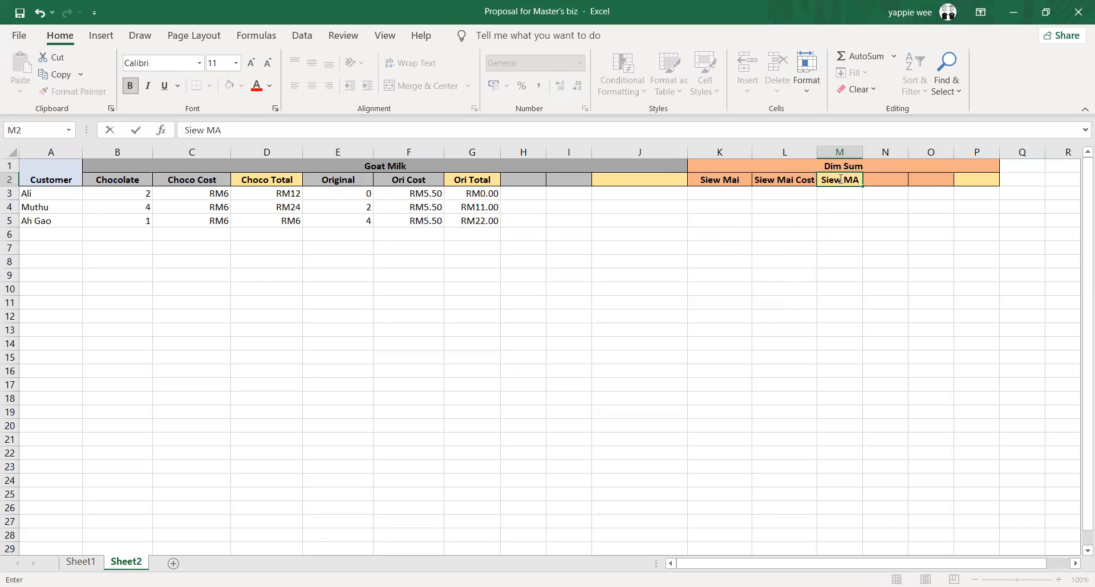
{"action": "key", "text": "BackSpace"}
{"action": "type", "text": "ai Total"}
{"action": "key", "text": "Return"}
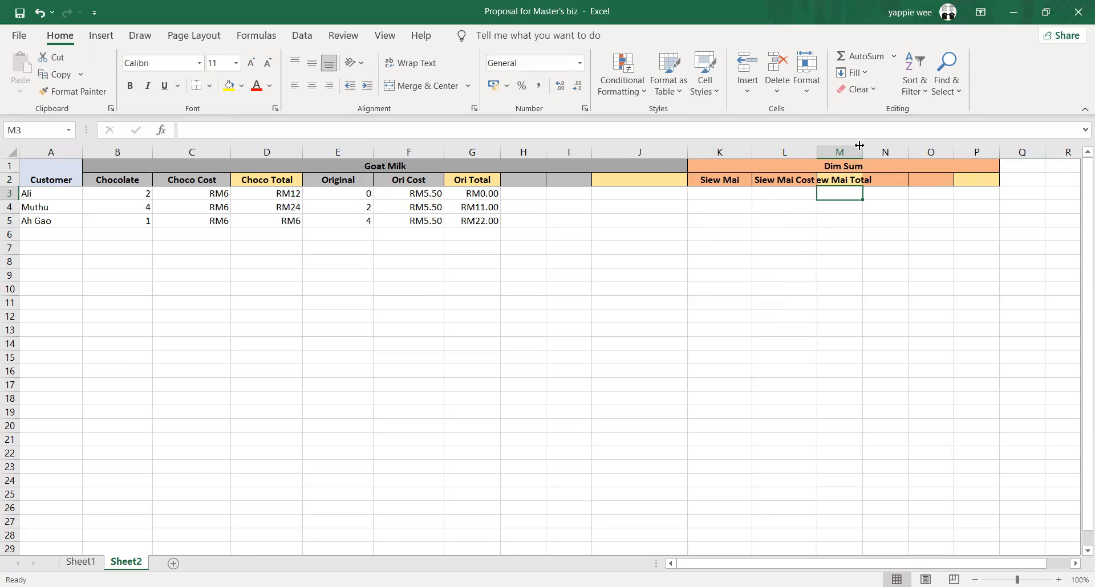
Enter a Siew Mai Cost of RM12.50 in L3 and fill it down to L5
{"action": "left_click", "coordinate": [767, 195]}
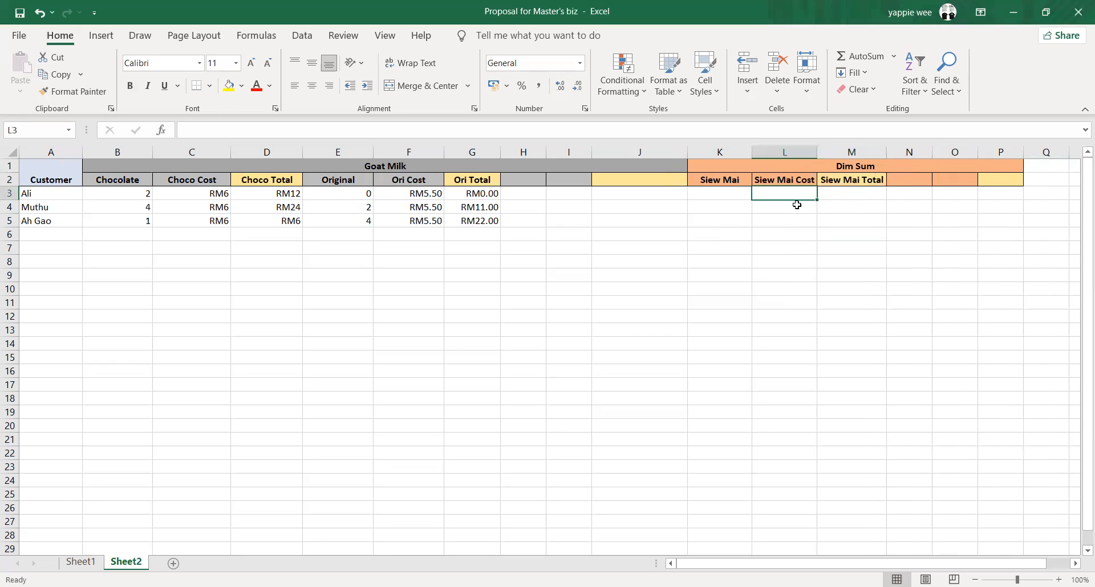
{"action": "type", "text": "RM"}
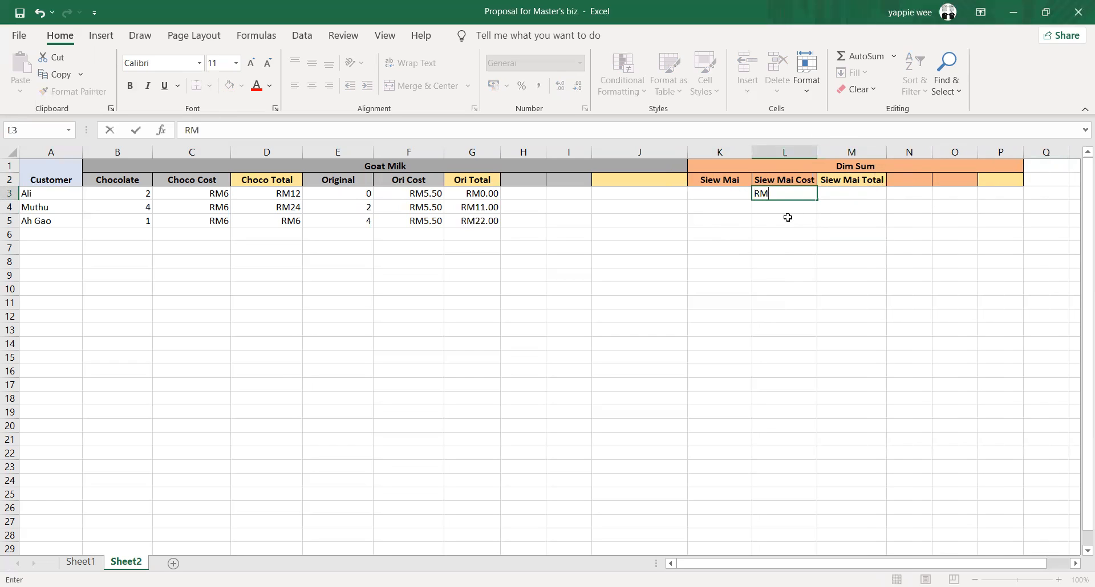
{"action": "type", "text": "12.50"}
{"action": "key", "text": "Return"}
{"action": "left_click", "coordinate": [805, 188]}
{"action": "left_click_drag", "start_coordinate": [816, 194], "coordinate": [815, 216]}
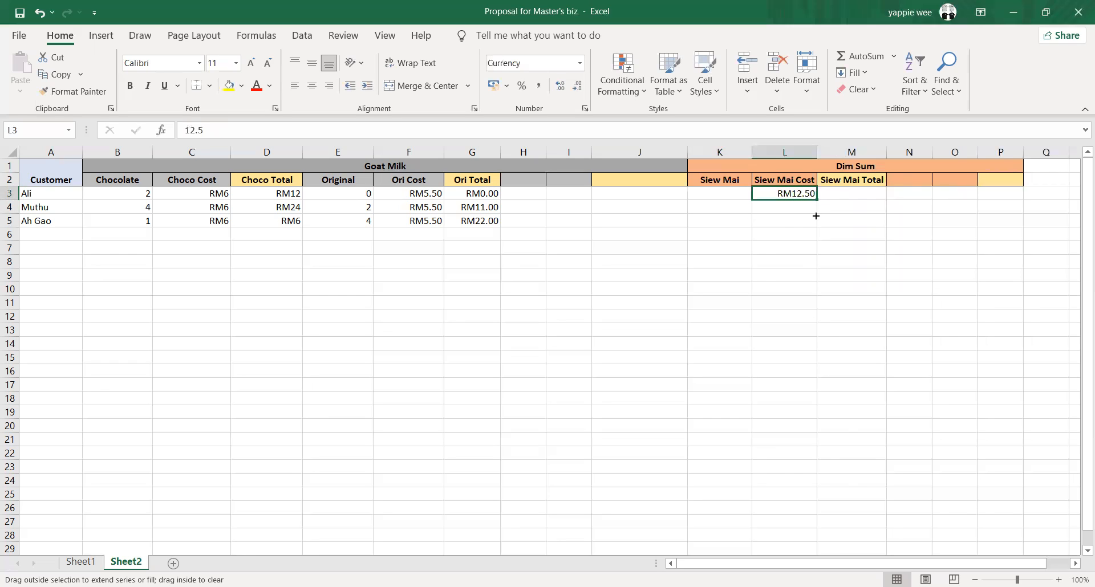
Calculate the Siew Mai Total in M3 with the formula =K3*L3 and fill it down to M5
{"action": "left_click", "coordinate": [856, 196]}
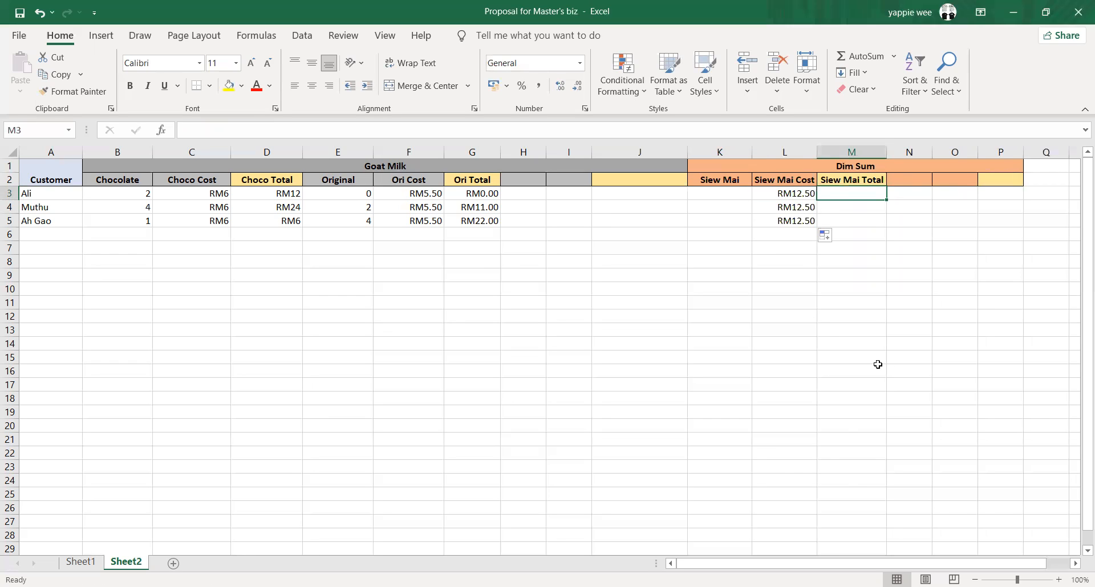
{"action": "type", "text": "="}
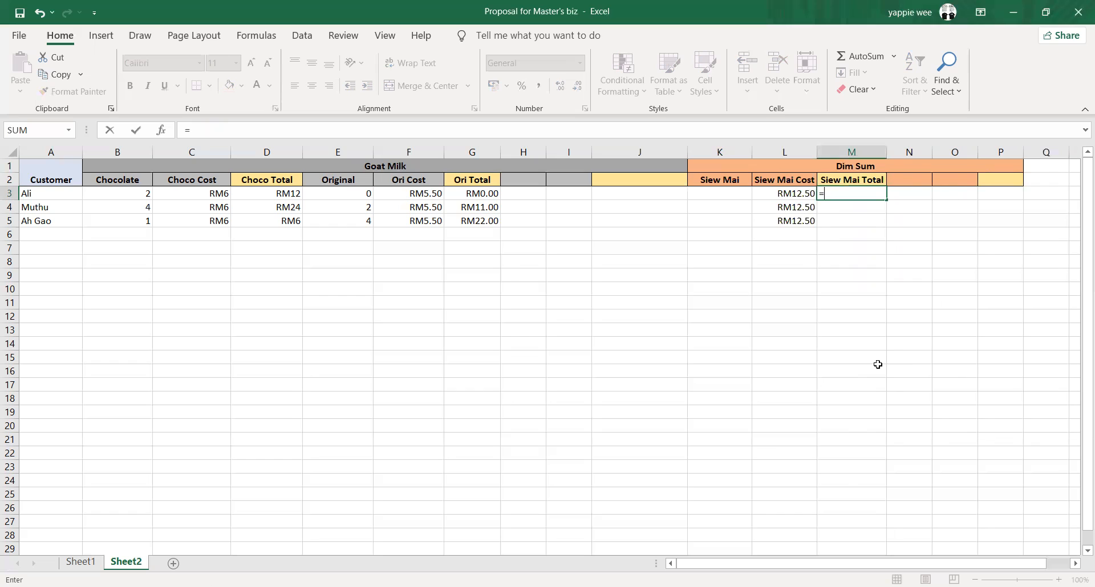
{"action": "left_click", "coordinate": [729, 197]}
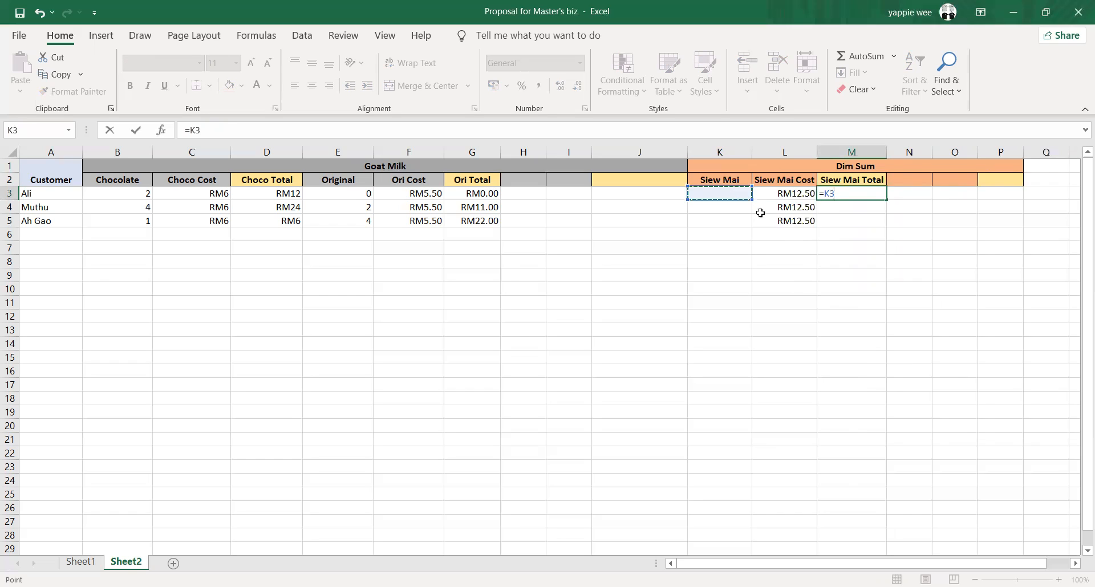
{"action": "type", "text": "*"}
{"action": "left_click", "coordinate": [796, 196]}
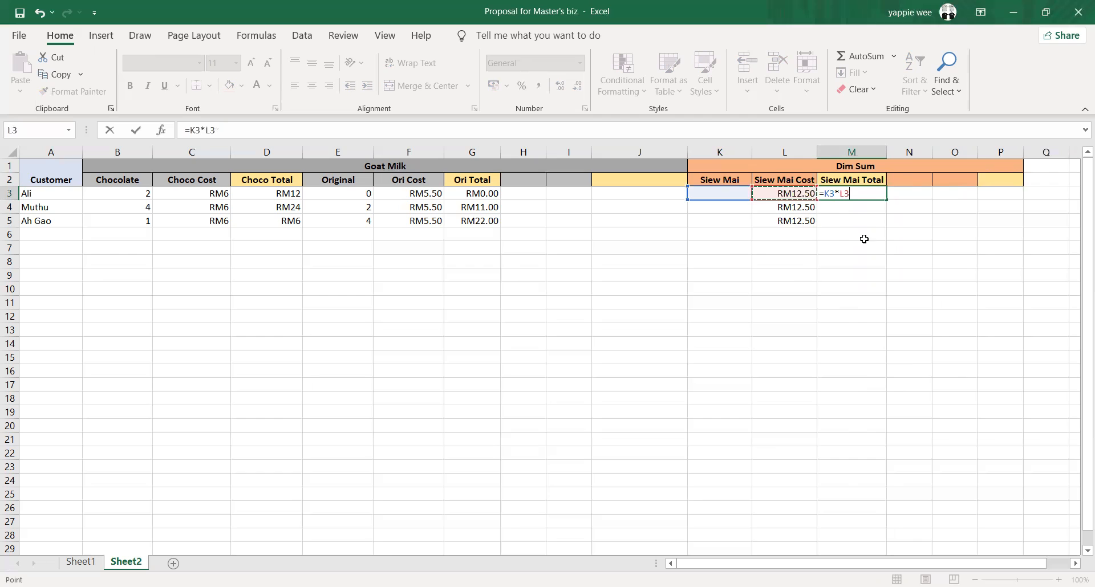
{"action": "key", "text": "Return"}
{"action": "left_click", "coordinate": [863, 197]}
{"action": "left_click_drag", "start_coordinate": [888, 201], "coordinate": [885, 224]}
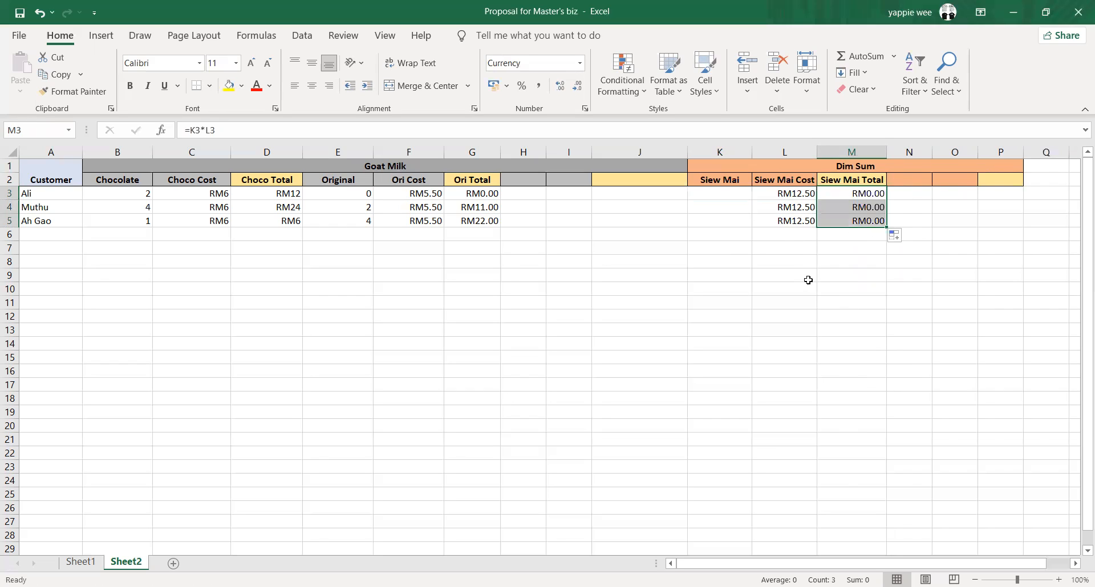
Enter the Siew Mai quantities 0, 2 and 5 in K3, K4 and K5 for the three customers
{"action": "left_click", "coordinate": [738, 197]}
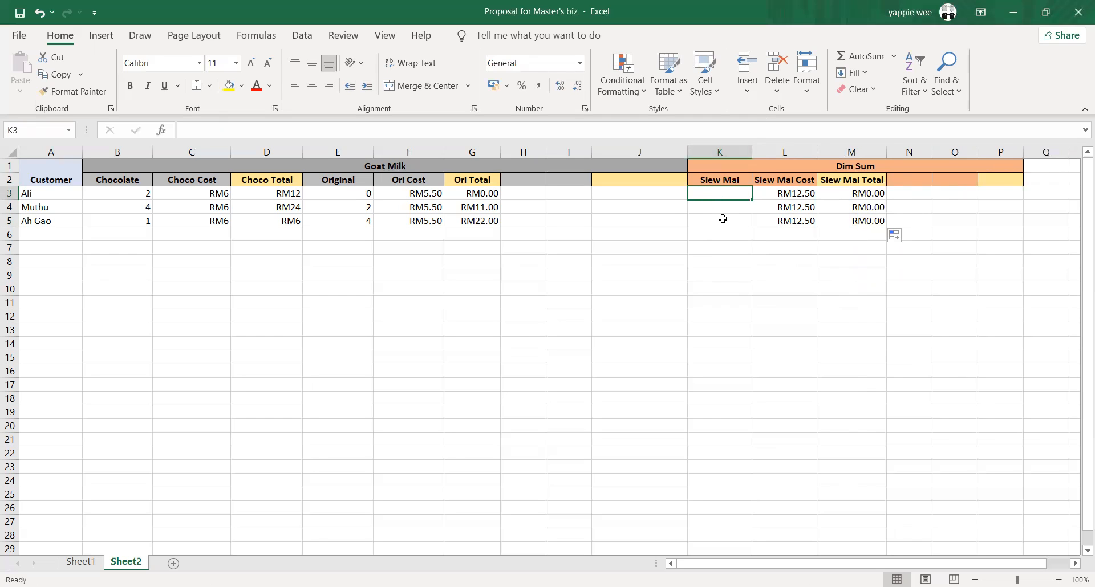
{"action": "type", "text": "0"}
{"action": "key", "text": "Return"}
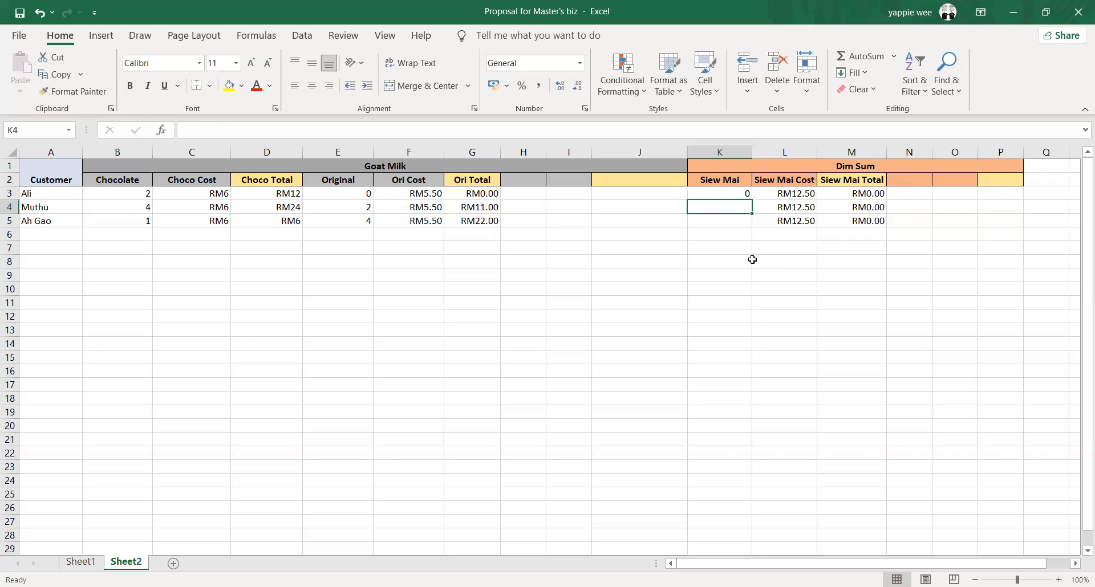
{"action": "type", "text": "2"}
{"action": "key", "text": "Return"}
{"action": "type", "text": "5"}
{"action": "left_click", "coordinate": [735, 300]}
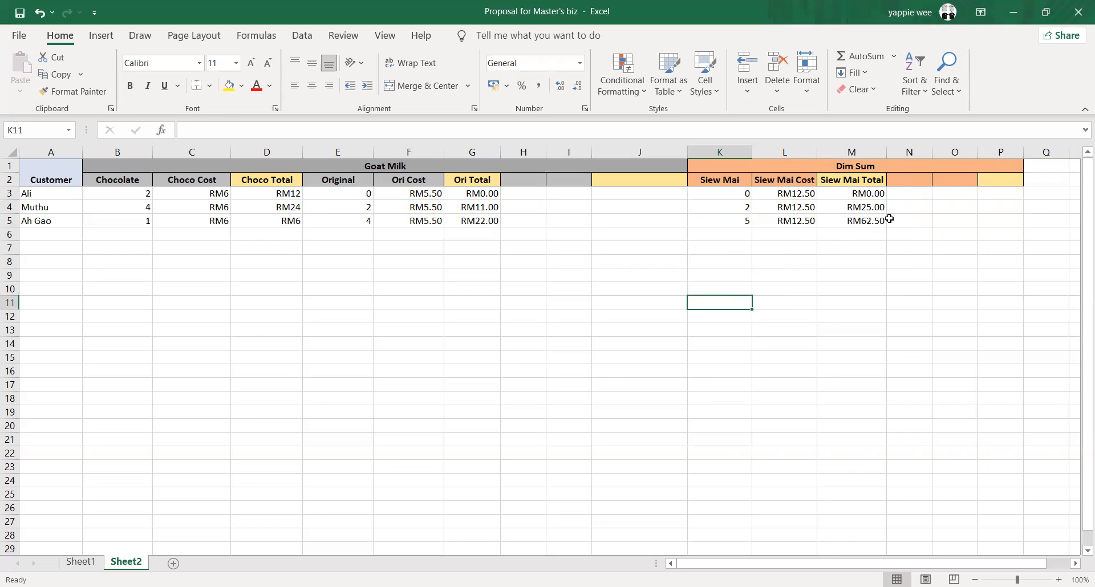
Enter a bold "Total" header in Q2 and merge and center it across Q1:Q2
{"action": "mouse_move", "coordinate": [767, 563]}
{"action": "left_mouse_down"}
{"action": "mouse_move", "coordinate": [832, 564]}
{"action": "mouse_move", "coordinate": [764, 565]}
{"action": "left_mouse_up"}
{"action": "left_click", "coordinate": [1038, 179]}
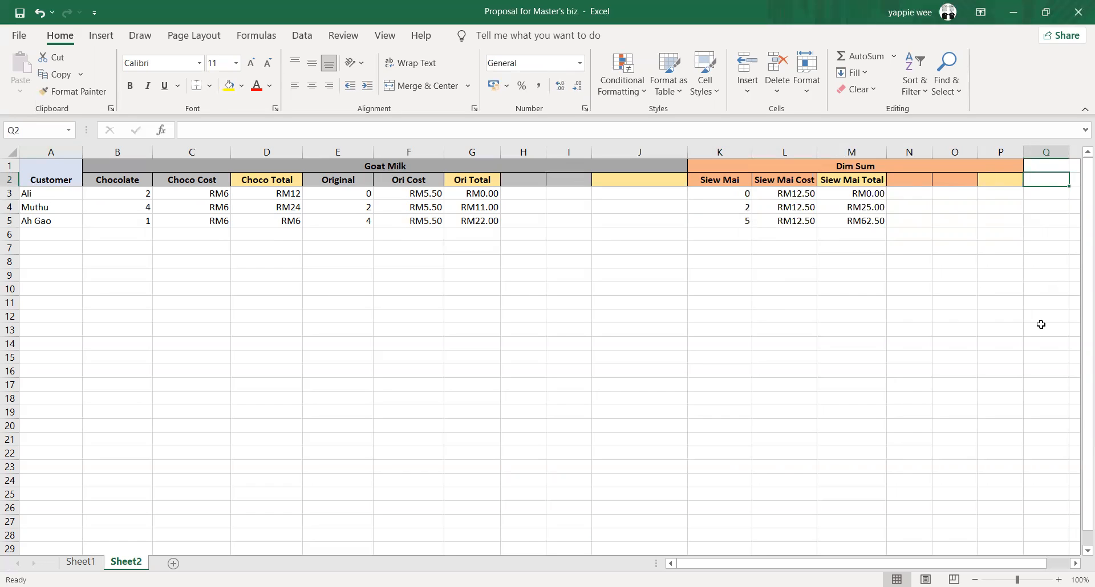
{"action": "type", "text": "Total"}
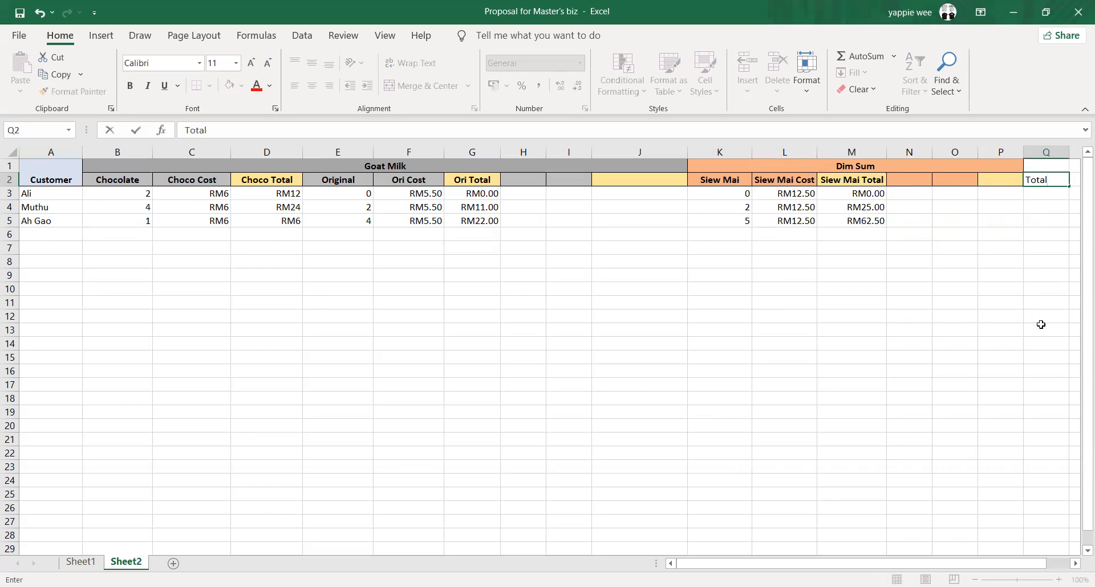
{"action": "left_click", "coordinate": [1041, 325]}
{"action": "left_click", "coordinate": [1049, 179]}
{"action": "key", "text": "ctrl+b"}
{"action": "left_click", "coordinate": [1063, 266]}
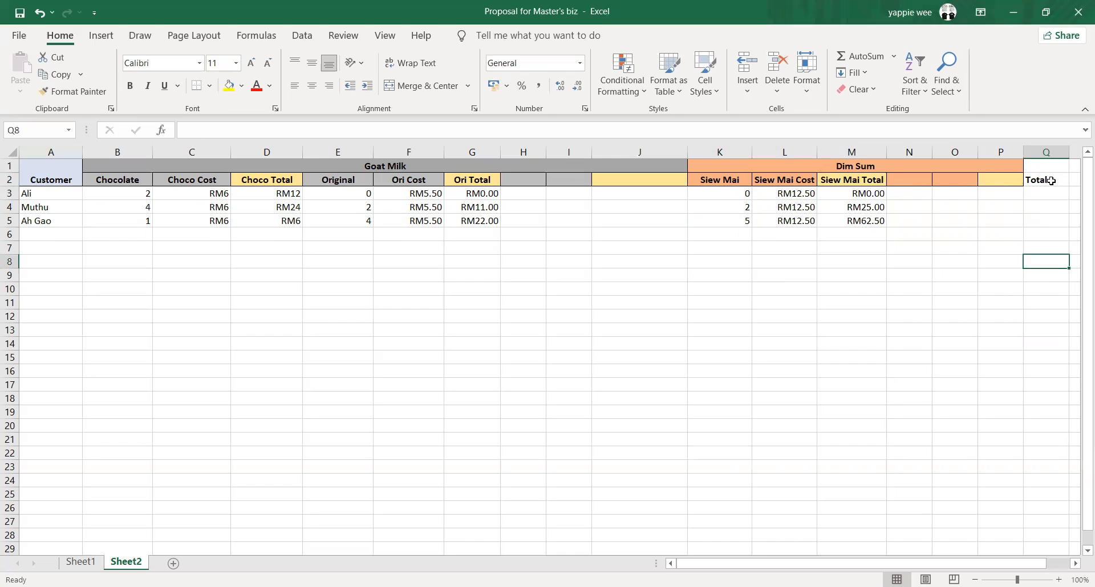
{"action": "left_click_drag", "start_coordinate": [1046, 165], "coordinate": [1049, 180]}
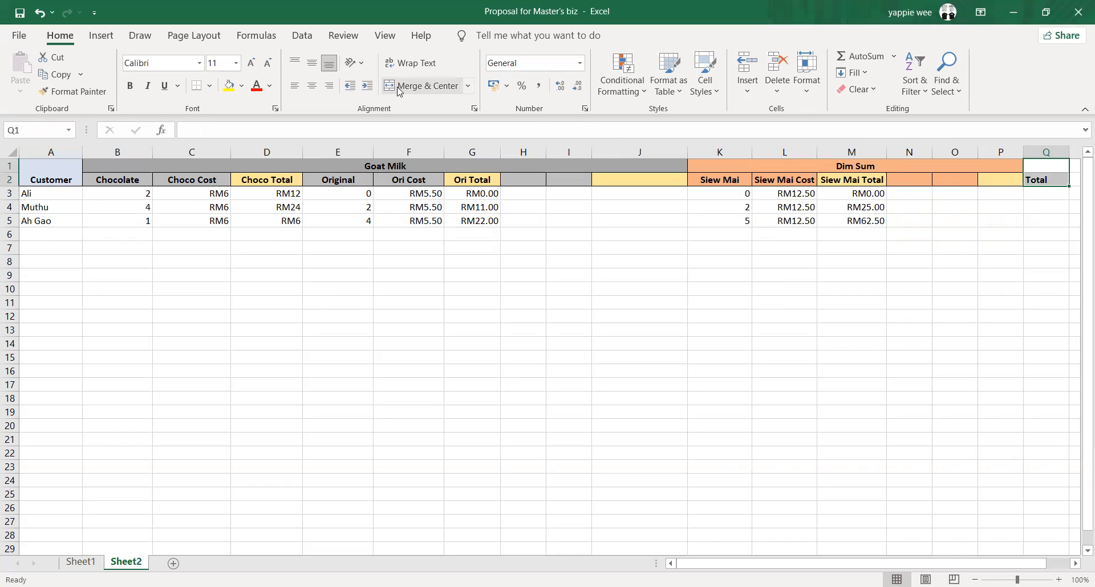
{"action": "left_click", "coordinate": [421, 86]}
Calculate each customer's overall Total in Q3 with the formula =D3+G3+M3 and fill it down to Q5
{"action": "left_click", "coordinate": [1038, 200]}
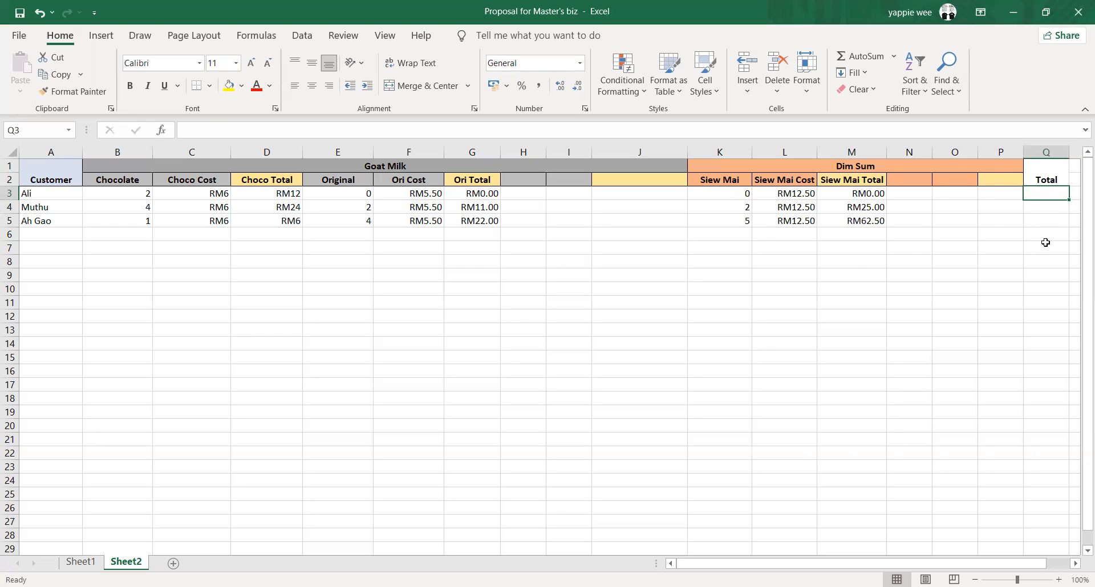
{"action": "type", "text": "="}
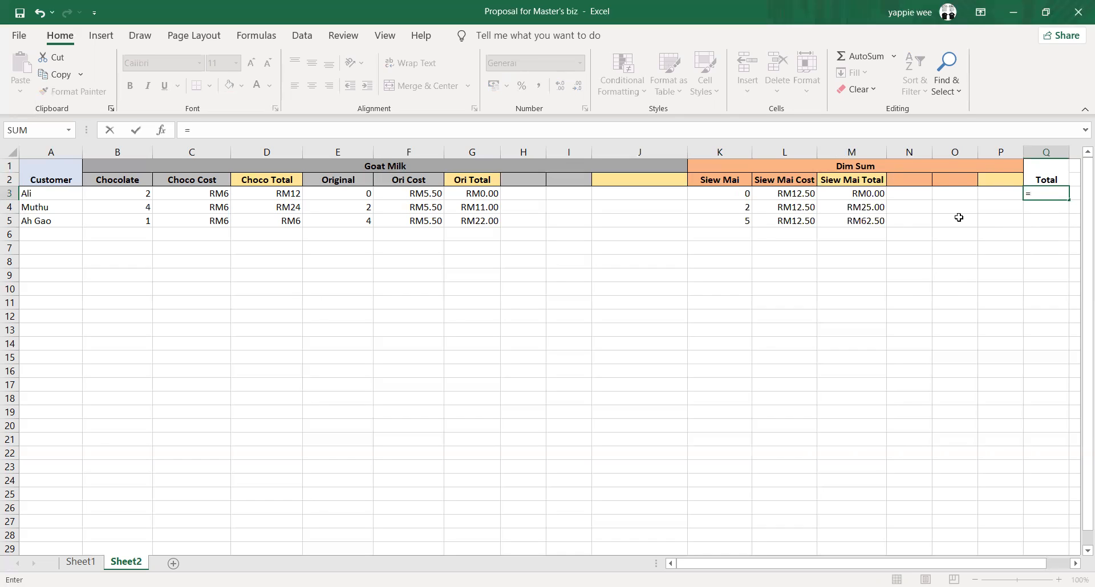
{"action": "left_click", "coordinate": [275, 195]}
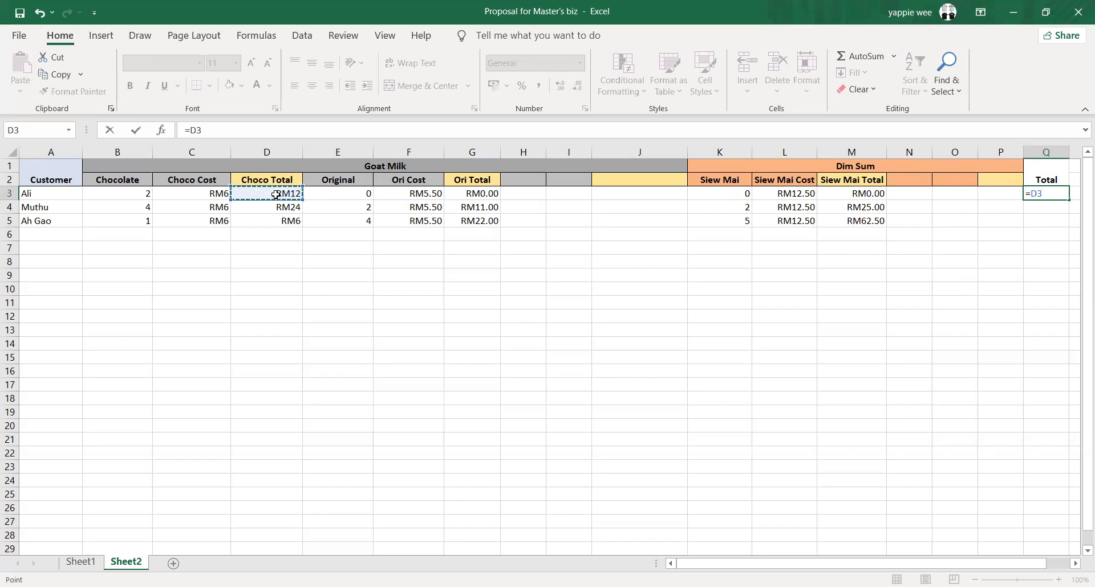
{"action": "type", "text": "+"}
{"action": "left_click", "coordinate": [488, 195]}
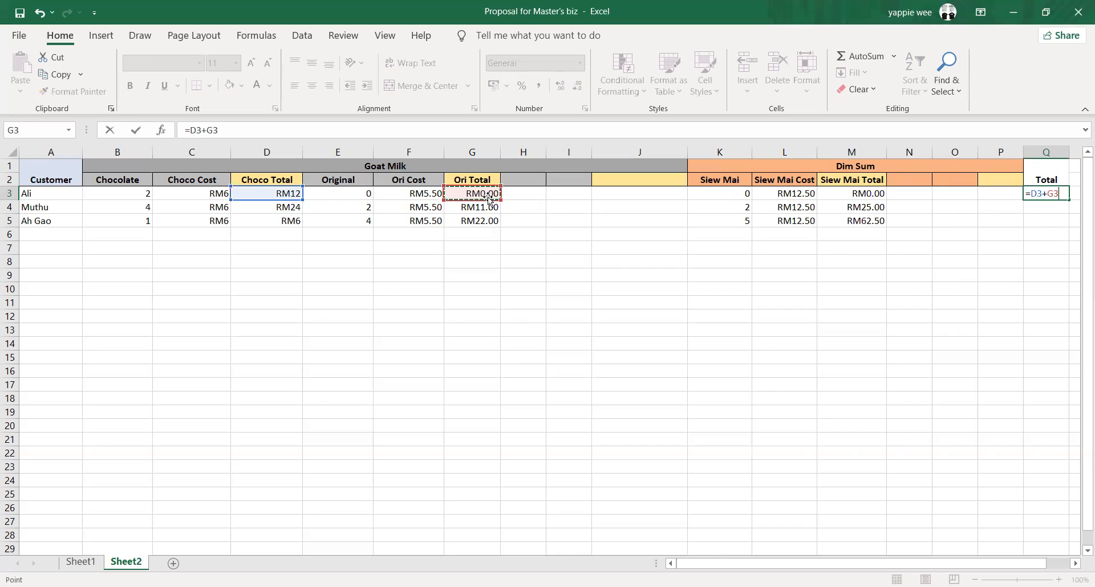
{"action": "type", "text": "+"}
{"action": "left_click", "coordinate": [880, 195]}
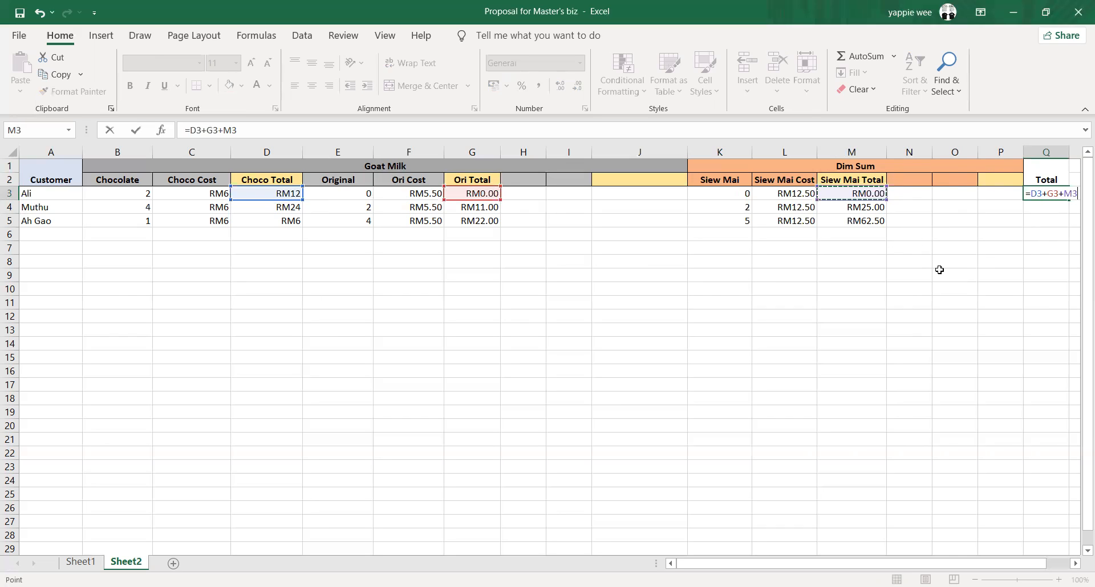
{"action": "key", "text": "Return"}
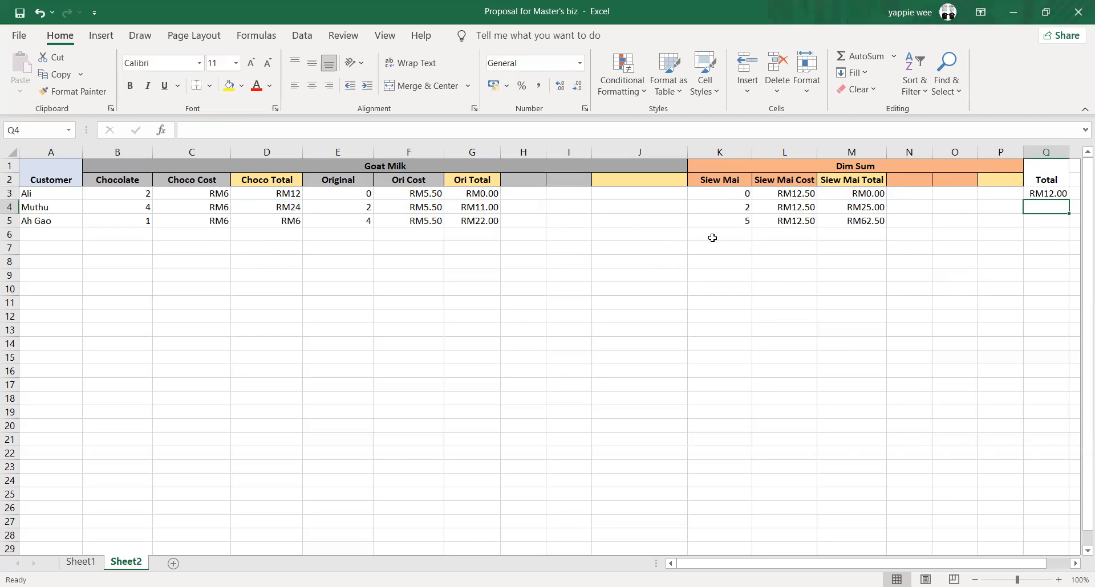
{"action": "left_click", "coordinate": [1052, 195]}
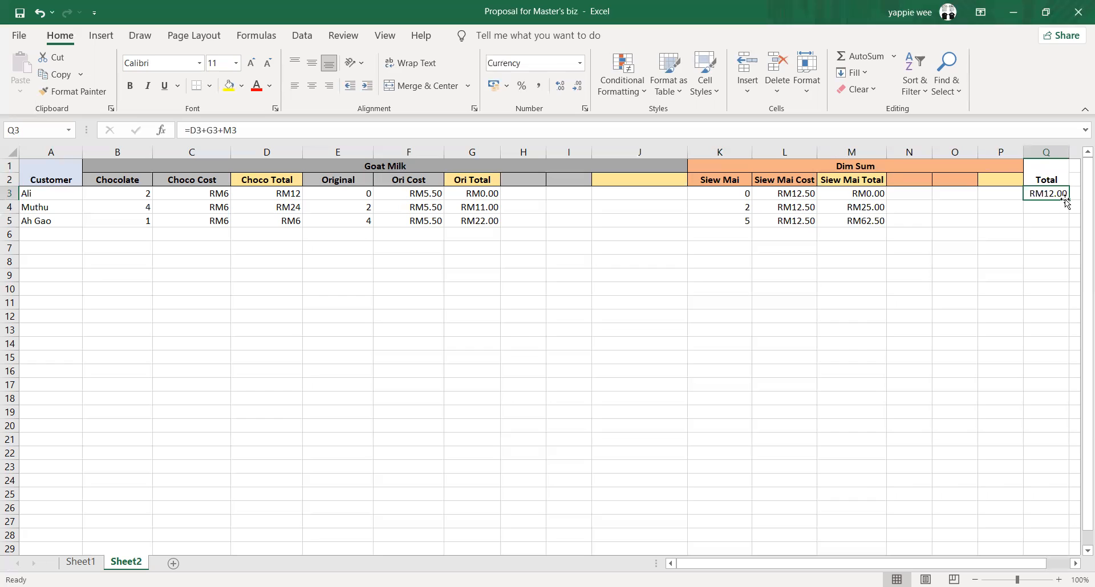
{"action": "left_click_drag", "start_coordinate": [1069, 198], "coordinate": [1067, 223]}
{"action": "left_click", "coordinate": [1030, 262]}
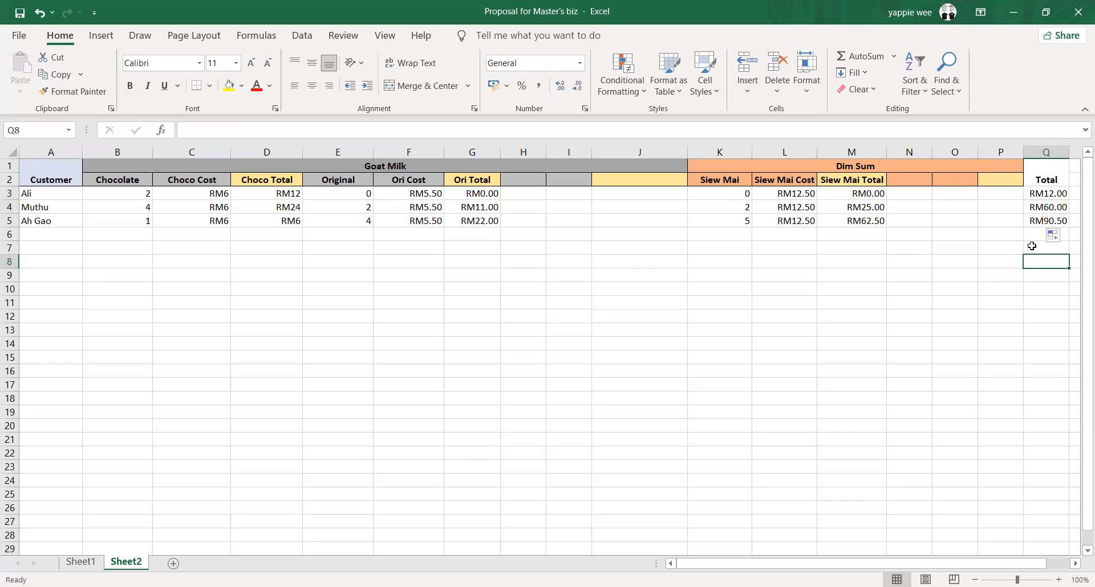
Apply All Borders to the whole order table, A1:Q5
{"action": "left_click", "coordinate": [35, 171]}
{"action": "left_click_drag", "start_coordinate": [160, 196], "coordinate": [1052, 222]}
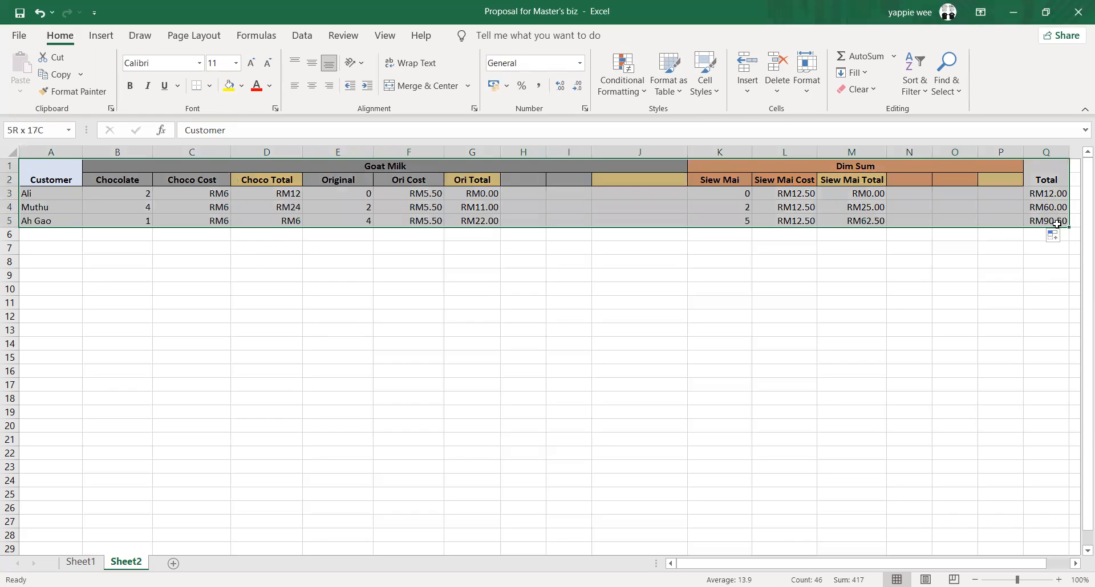
{"action": "left_click", "coordinate": [210, 86]}
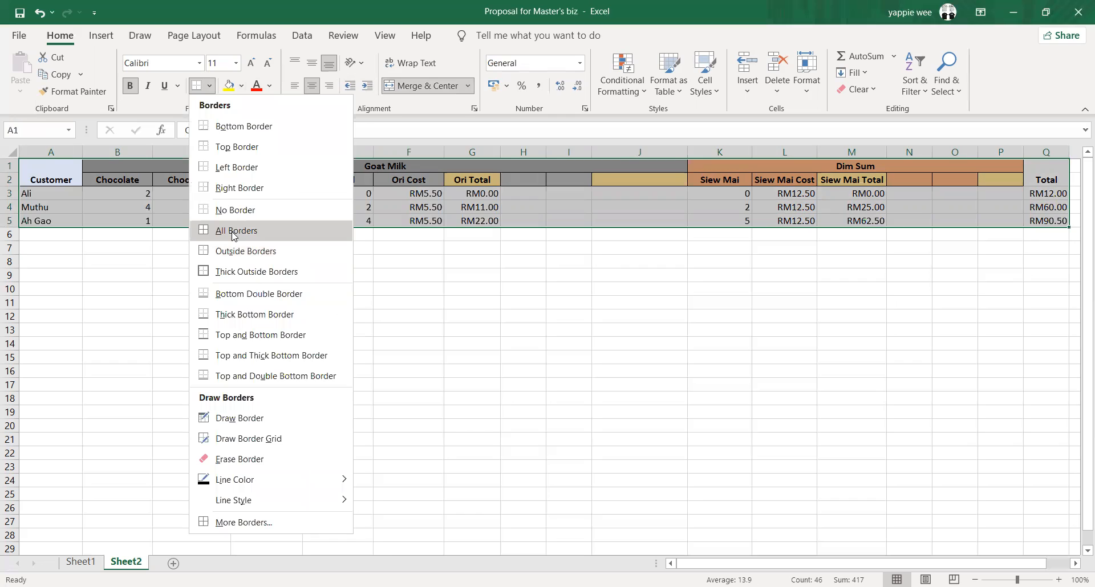
{"action": "left_click", "coordinate": [234, 231]}
{"action": "left_click", "coordinate": [582, 273]}
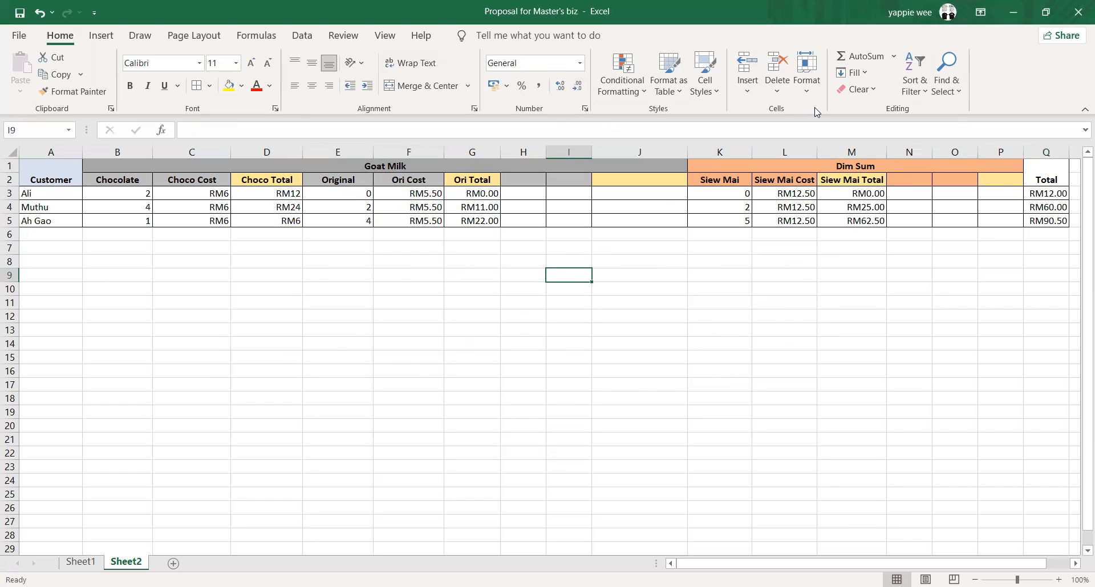
{"action": "key", "text": "alt+Tab"}
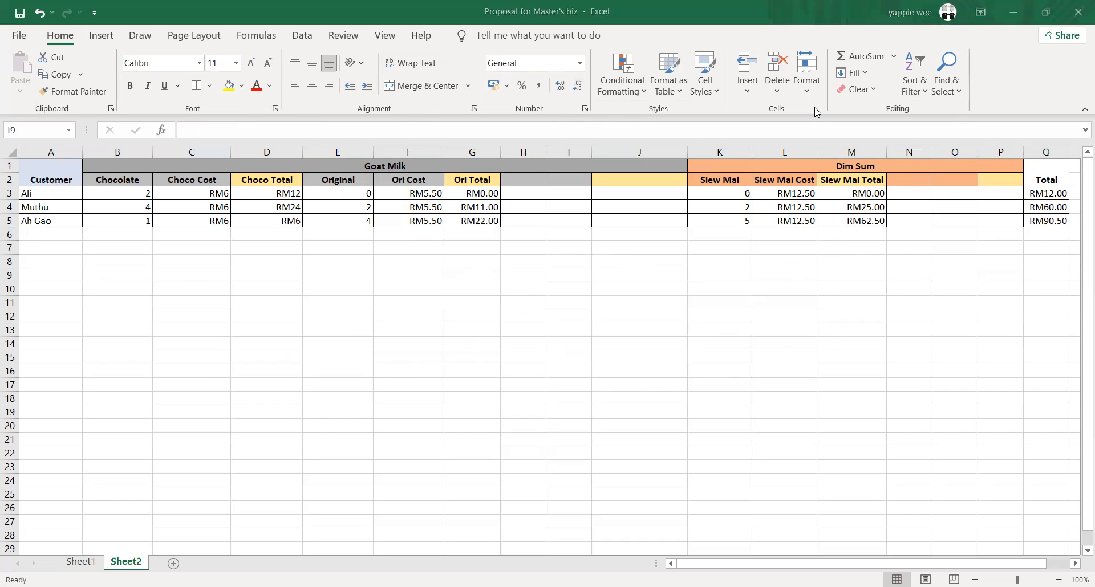